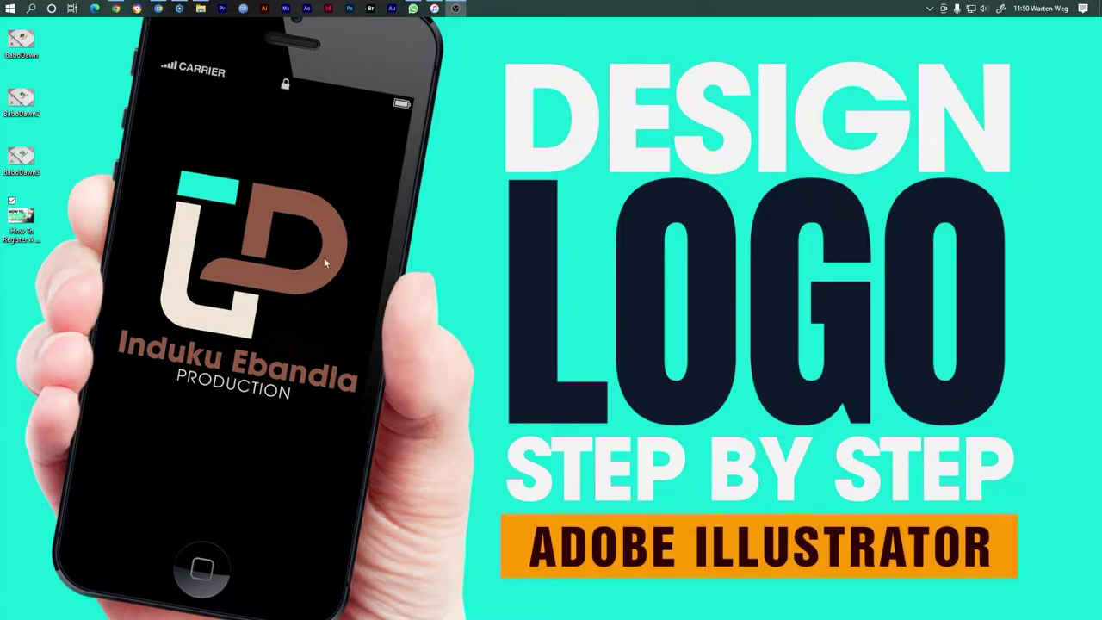
Step: Launch Adobe Illustrator from the Windows taskbar to bring up its Home screen
left_click(265, 10)
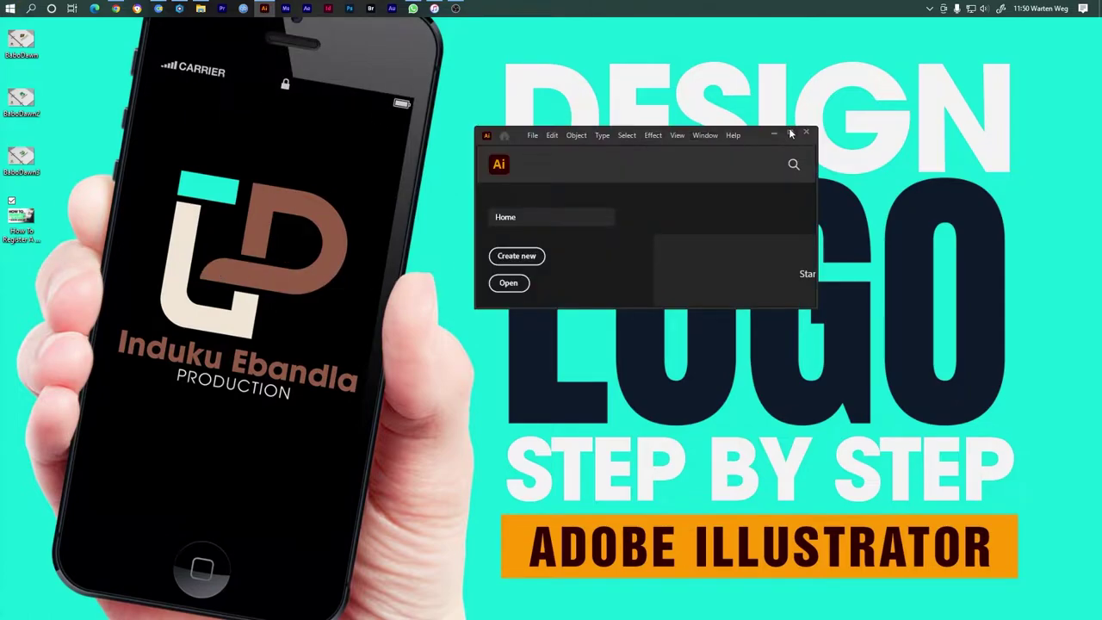
Step: Maximize the window and create a new 1000 × 600 pt document, Untitled-1
left_click(790, 134)
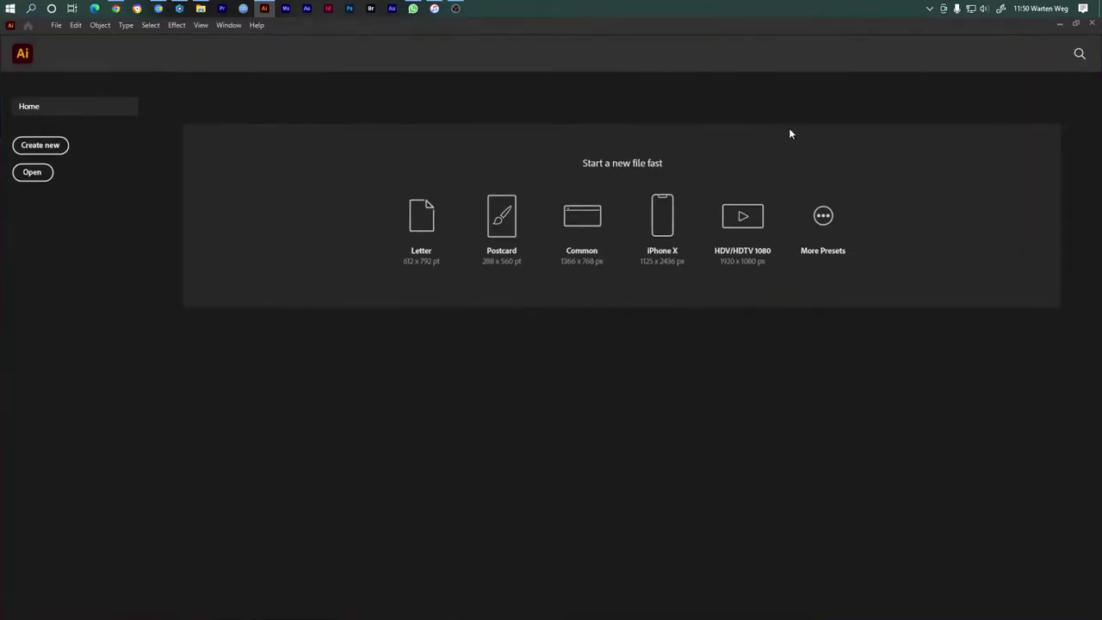
left_click(51, 145)
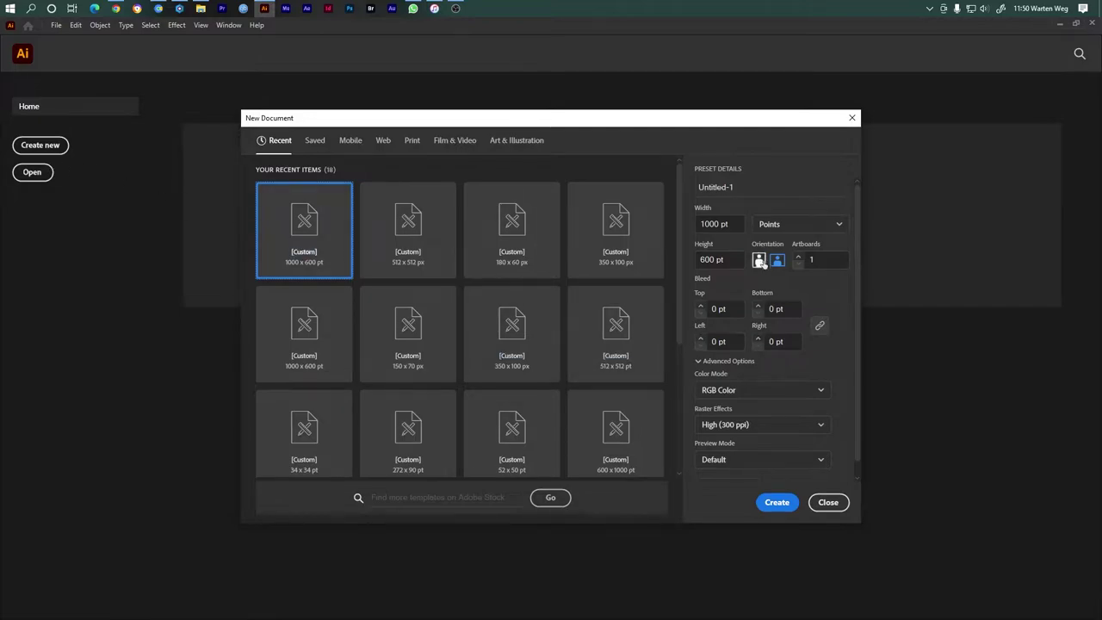
left_click(778, 506)
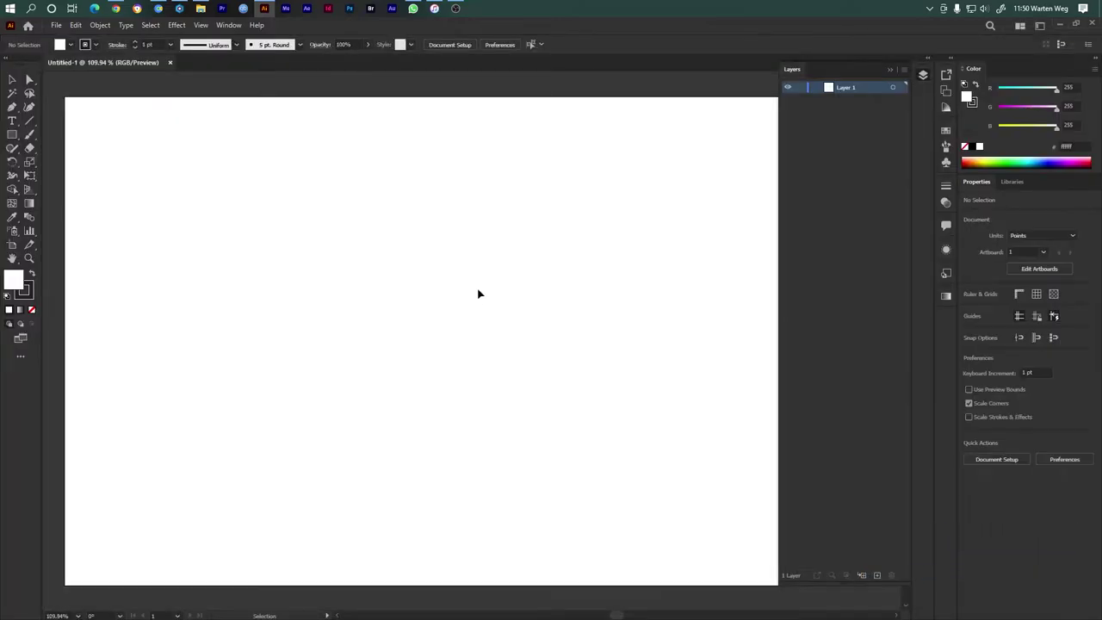
Step: Choose the Line Segment tool with a black fill and no stroke
left_click(29, 123)
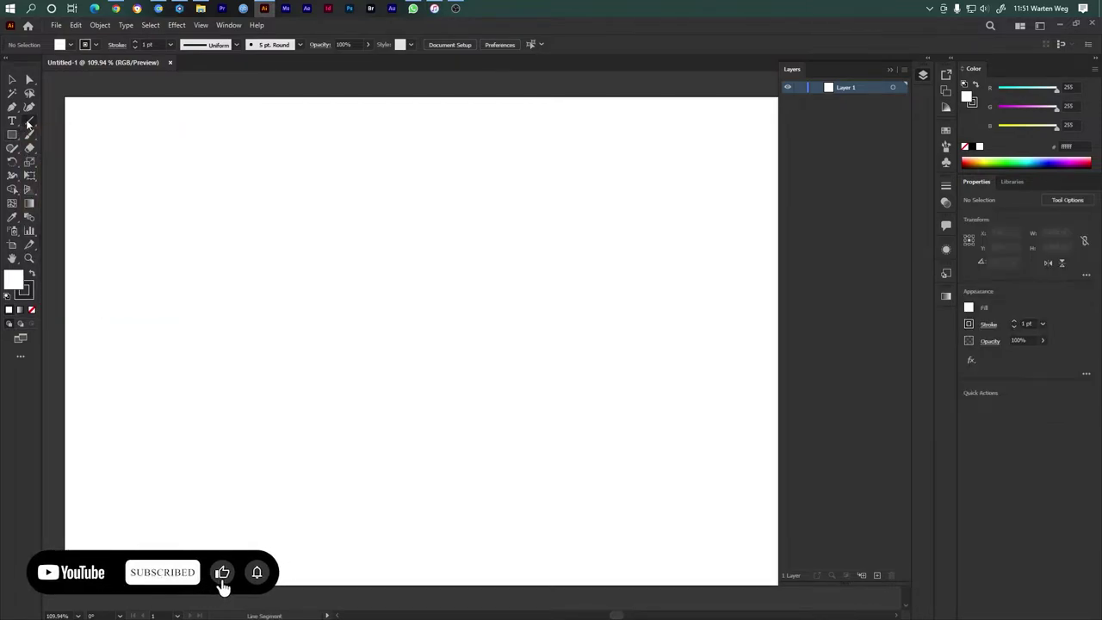
double_click(15, 284)
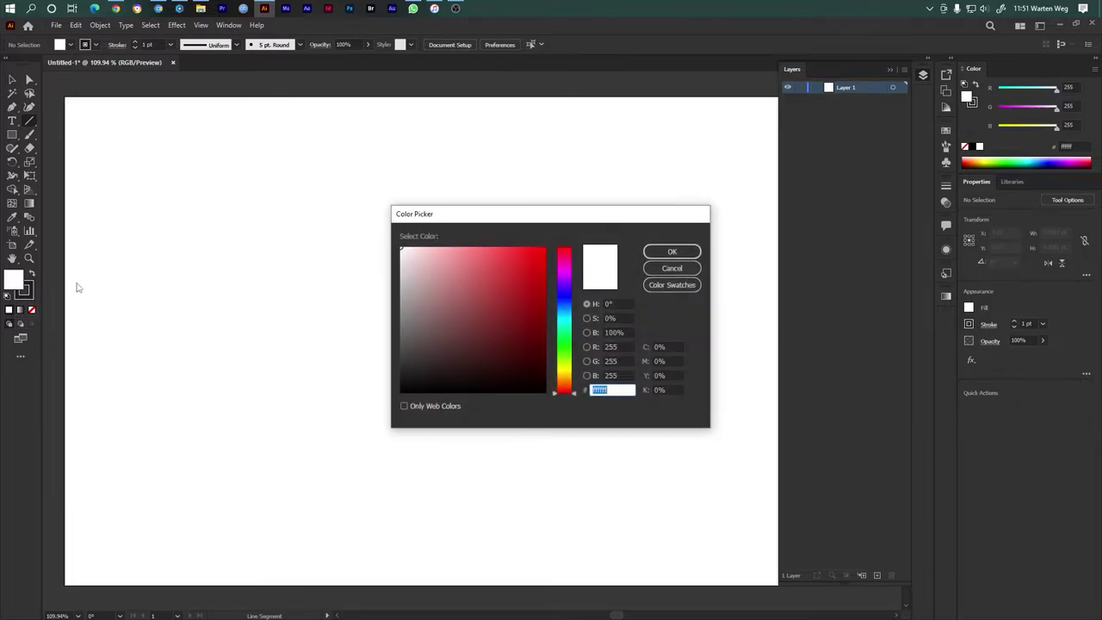
left_click_drag(516, 337, 566, 409)
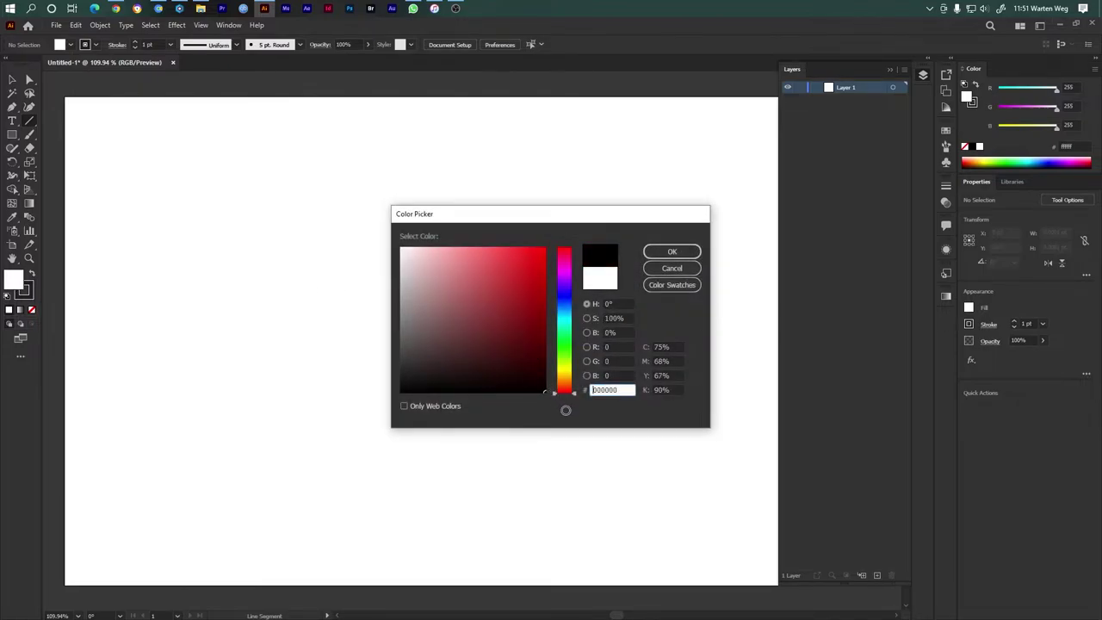
left_click(672, 252)
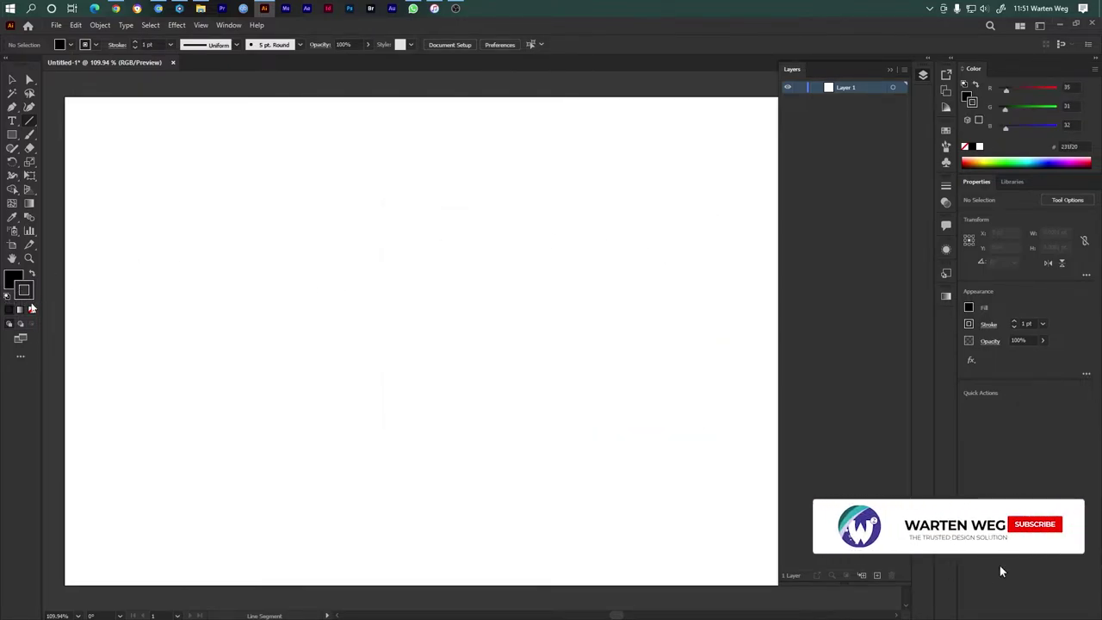
left_click(31, 308)
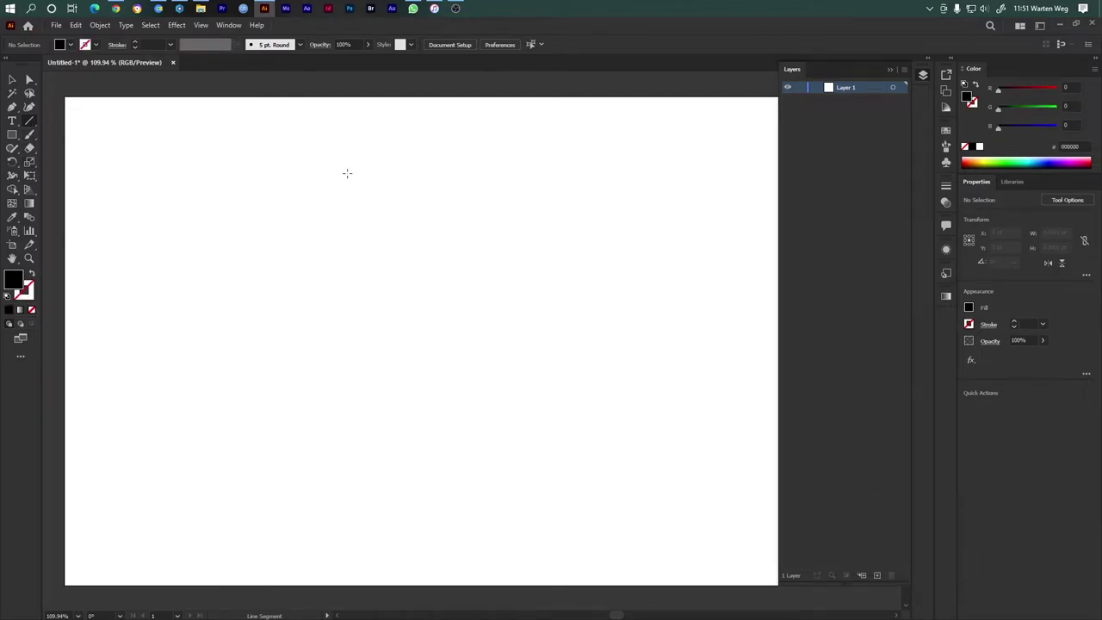
Step: Draw a vertical line about 510 pt tall and give it a black 1 pt stroke
left_click_drag(366, 168, 366, 583)
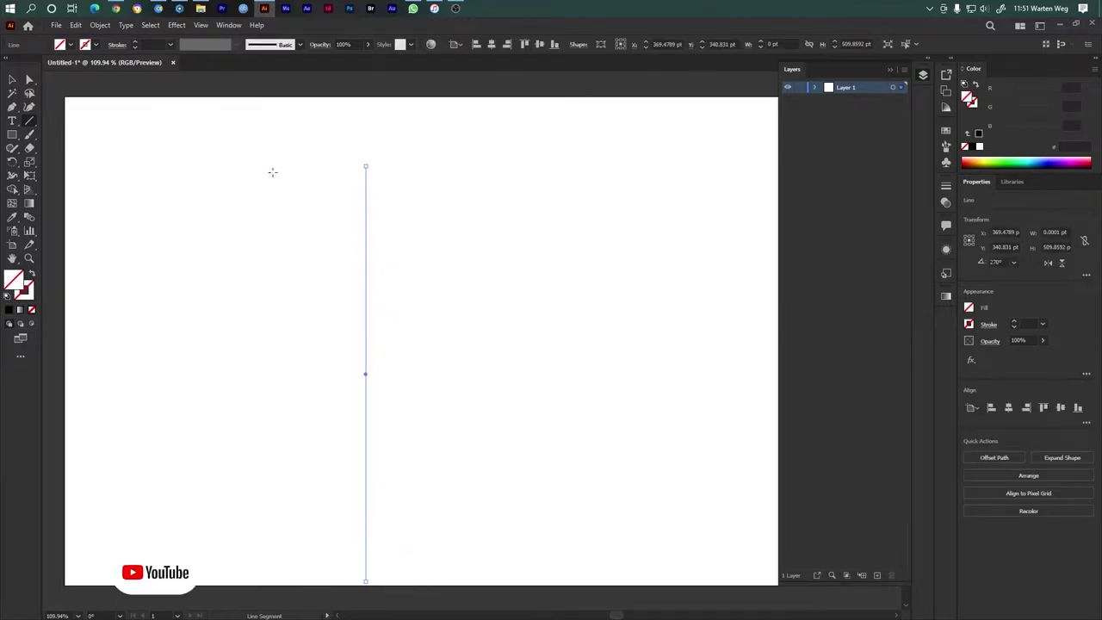
left_click(134, 40)
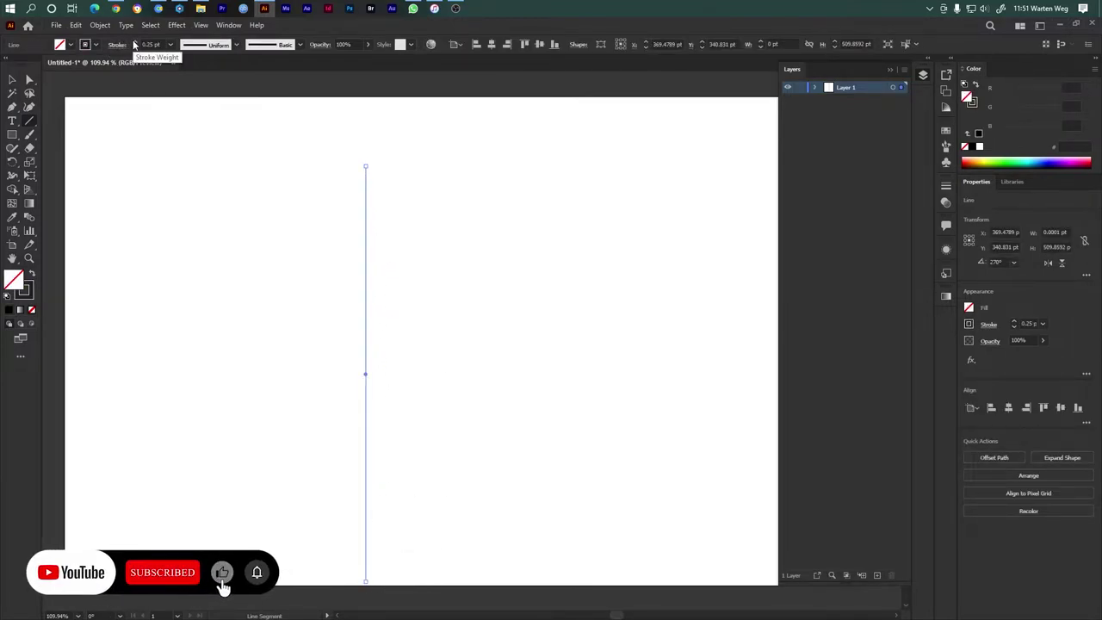
left_click(134, 41)
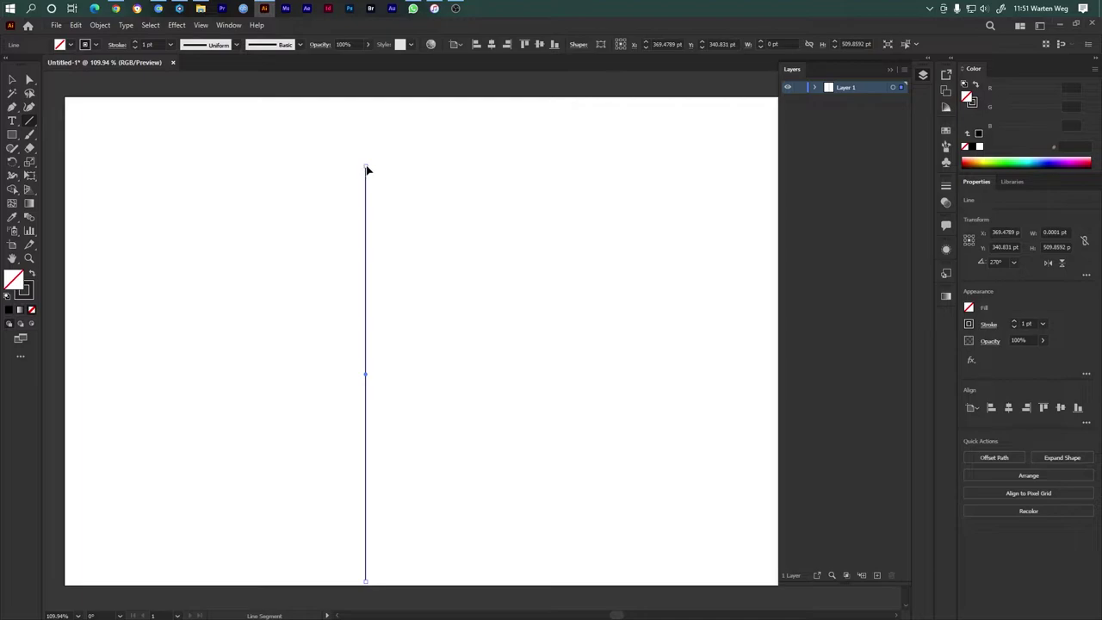
Step: Extend the vertical line, then add a 90°-rotated copy centred on it as a cross
left_click_drag(366, 170, 366, 102)
left_click(12, 79)
left_click_drag(367, 306, 390, 309, "alt")
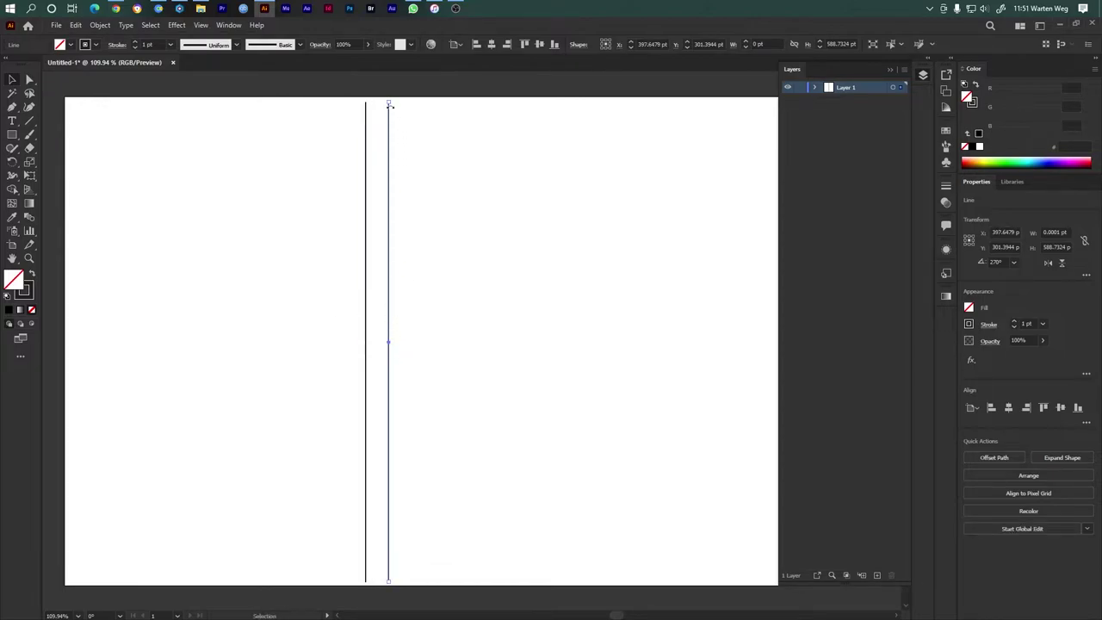
left_click_drag(392, 101, 135, 310)
left_click_drag(490, 260, 290, 427)
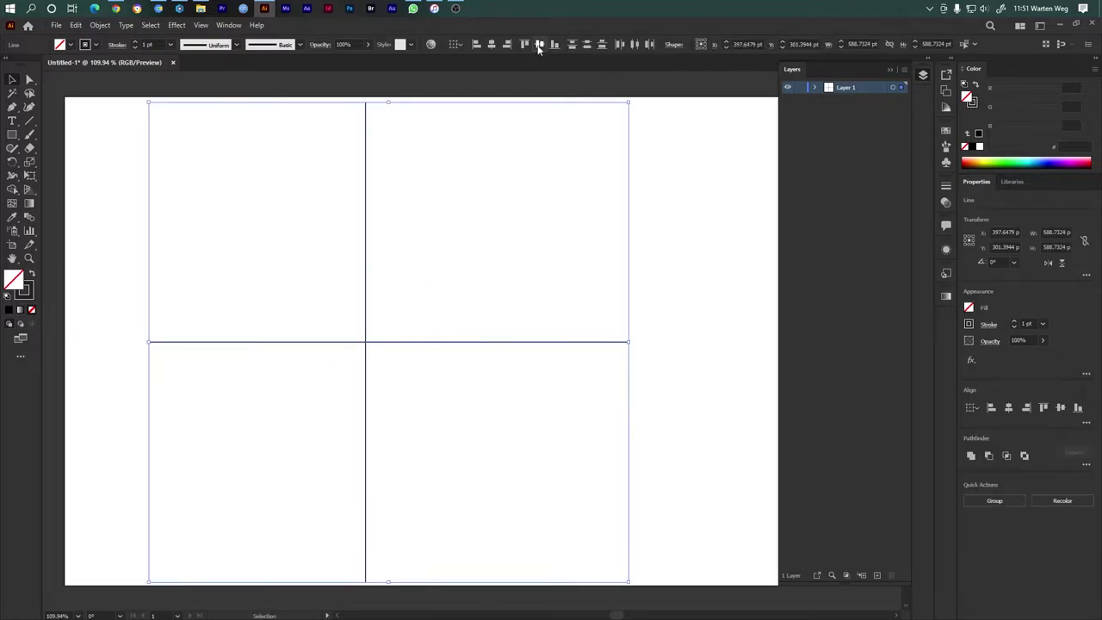
left_click(491, 45)
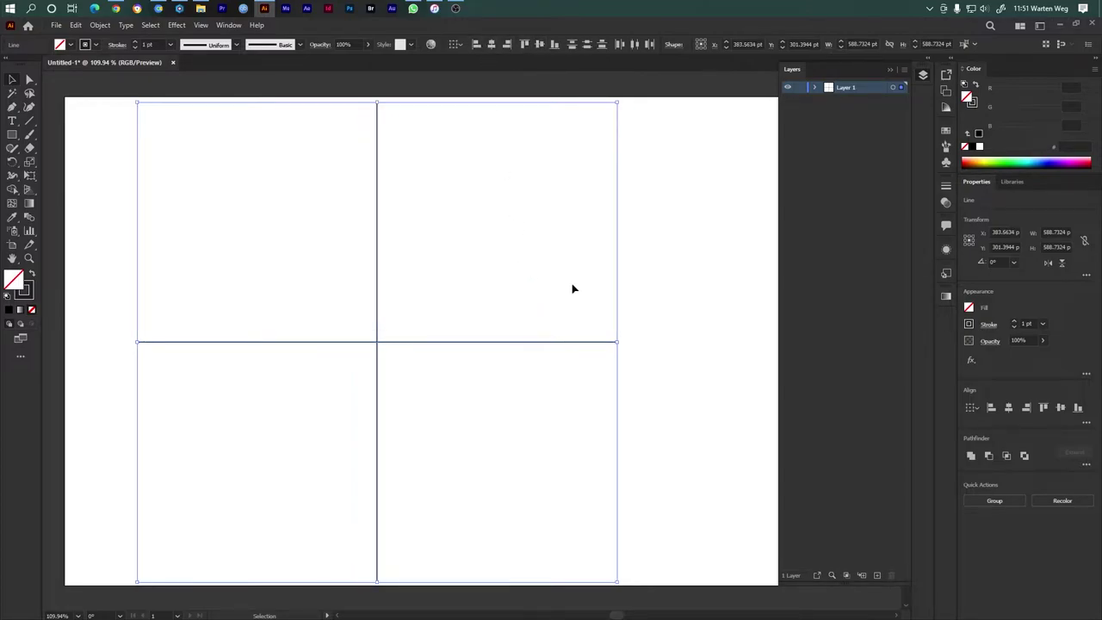
Step: Duplicate the cross, rotate the copy 45°, and align all lines to one centre point
left_click_drag(536, 271, 295, 448)
left_click_drag(376, 342, 394, 346)
left_click_drag(640, 346, 601, 246)
left_click(706, 161)
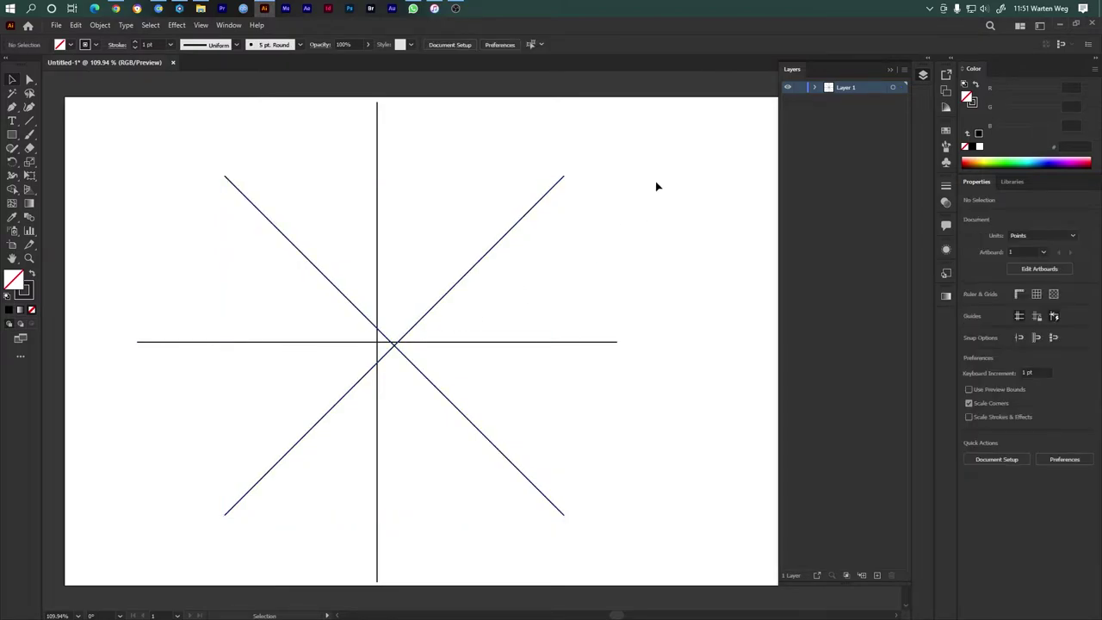
left_click_drag(657, 186, 408, 320)
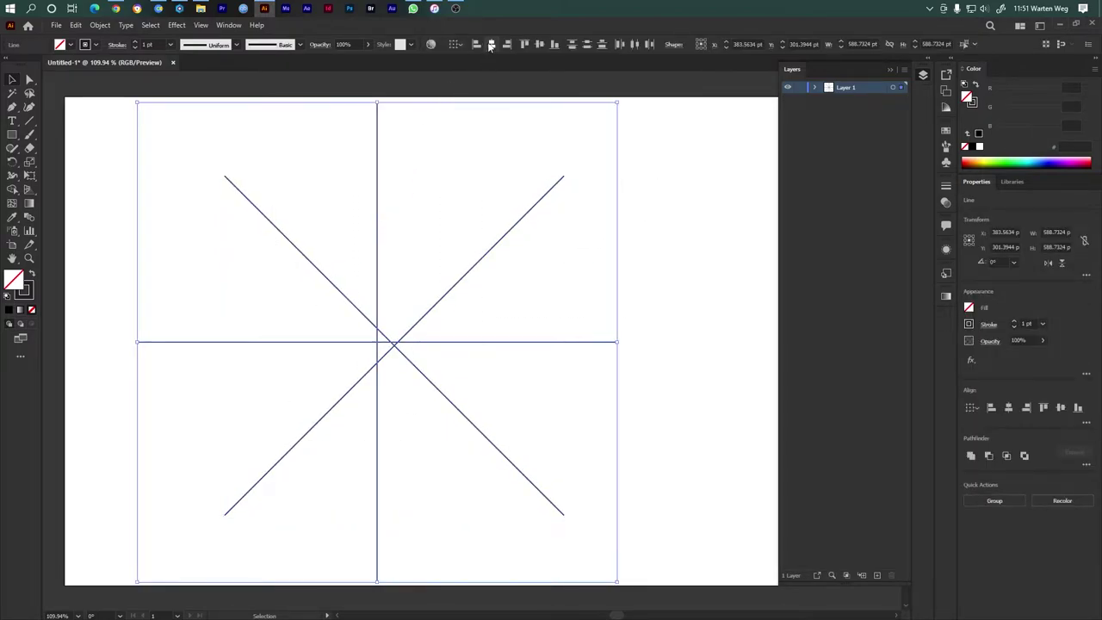
left_click(490, 46)
left_click(540, 45)
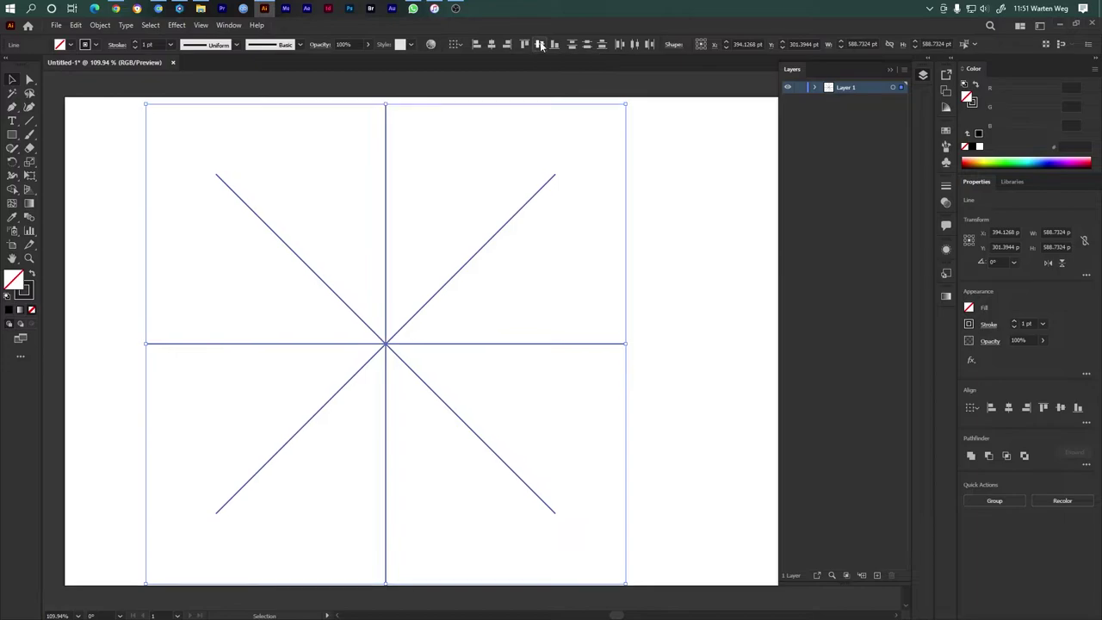
left_click(681, 153)
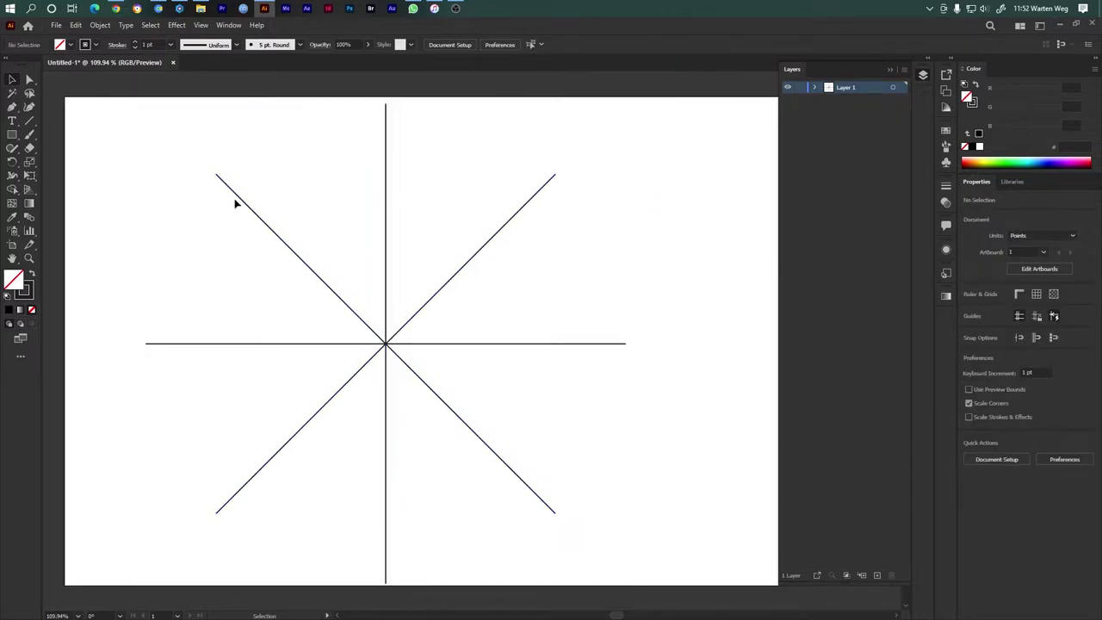
Step: Draw a black, strokeless square and centre it horizontally and vertically on the line crossing
left_click(14, 135)
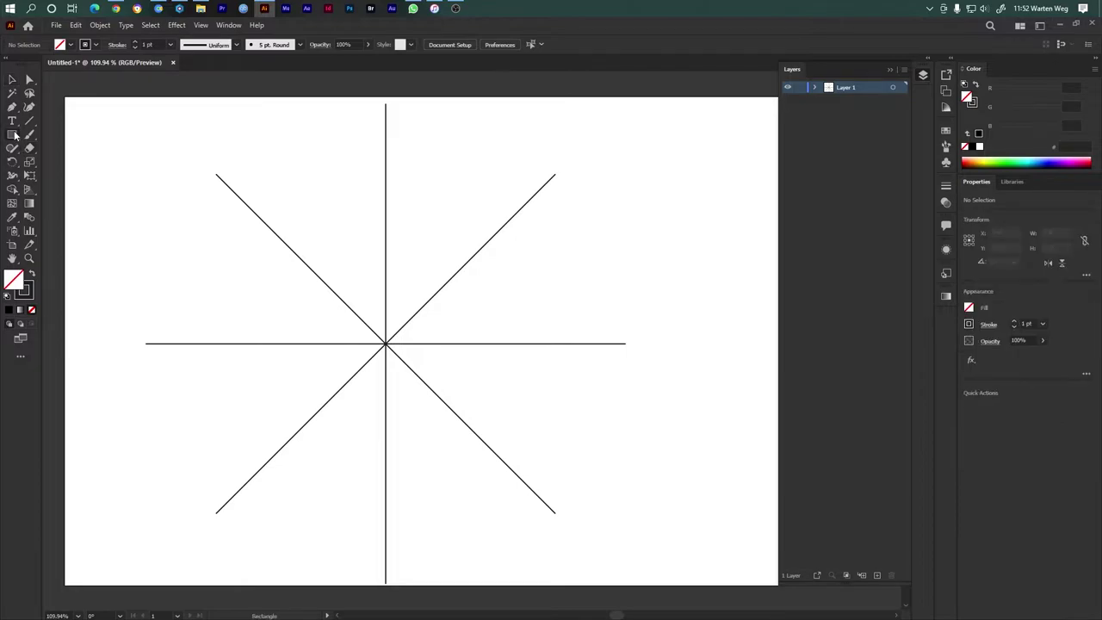
left_click(32, 274)
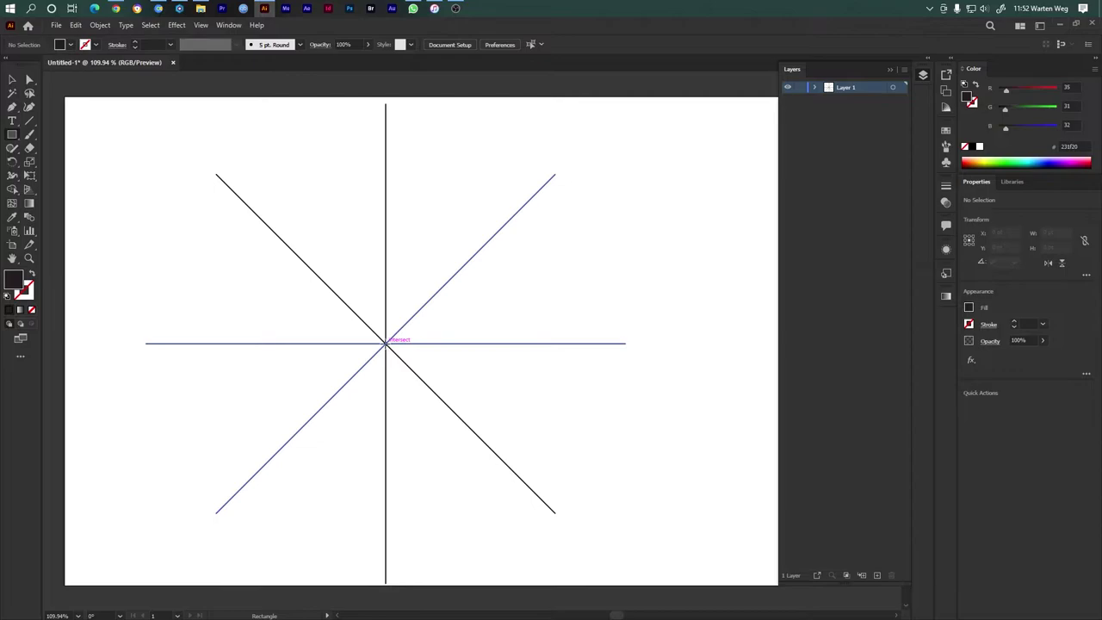
left_click_drag(386, 343, 565, 469)
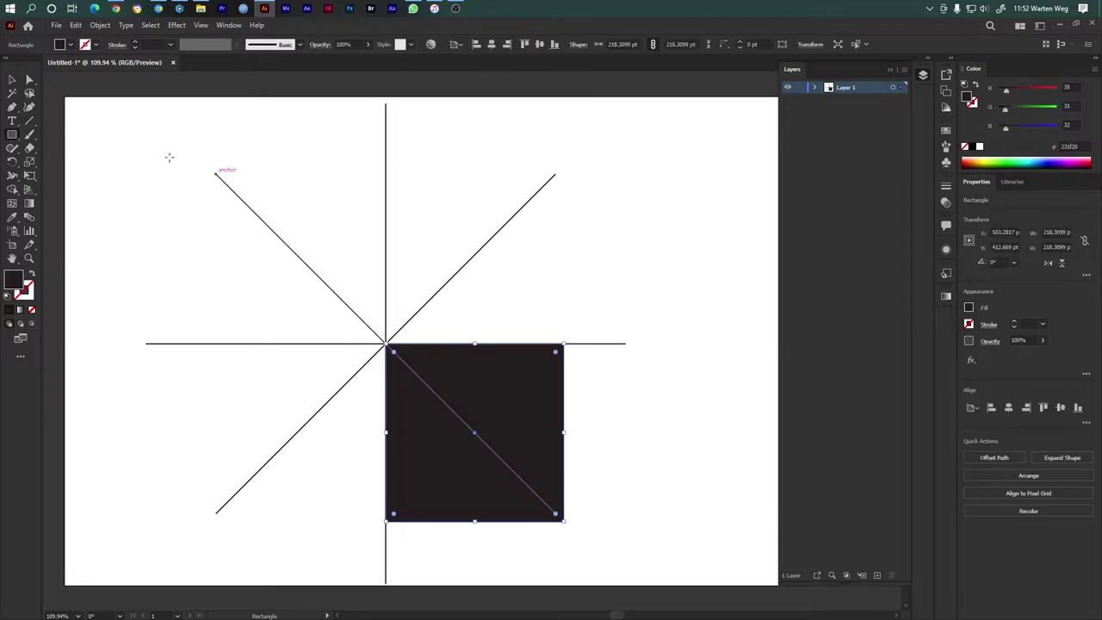
left_click(10, 79)
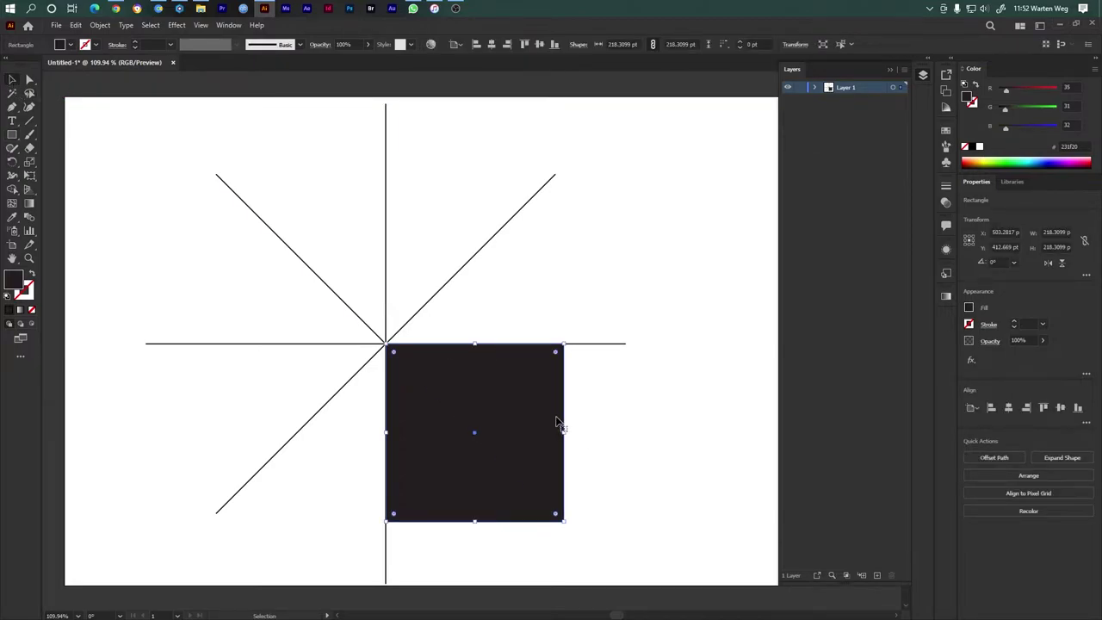
left_click_drag(648, 118, 300, 511)
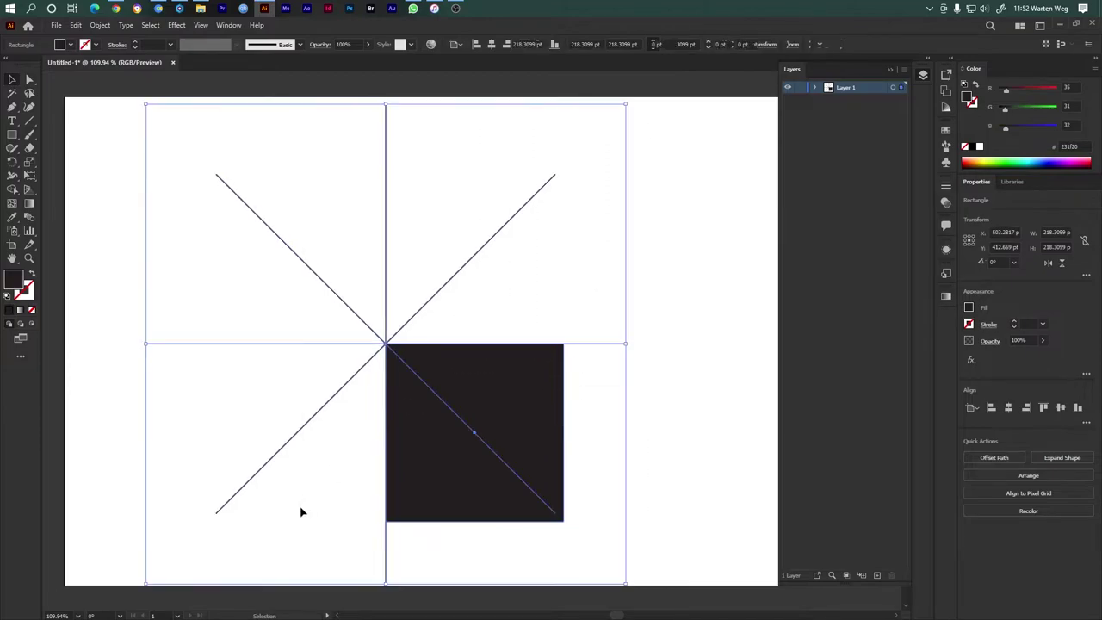
left_click(491, 45)
left_click(540, 45)
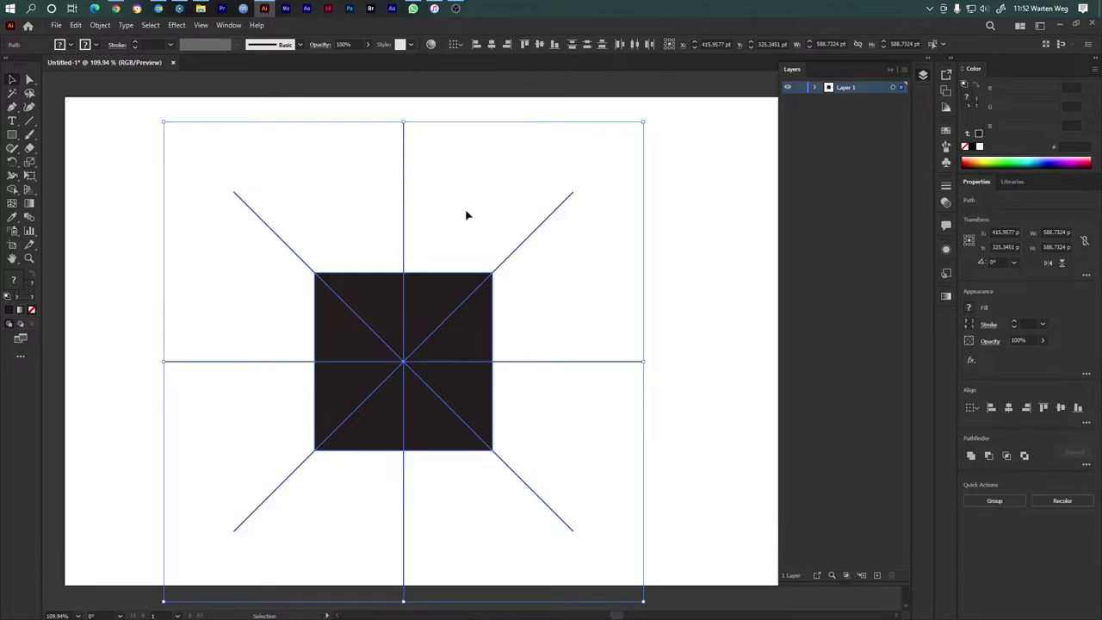
left_click(684, 207)
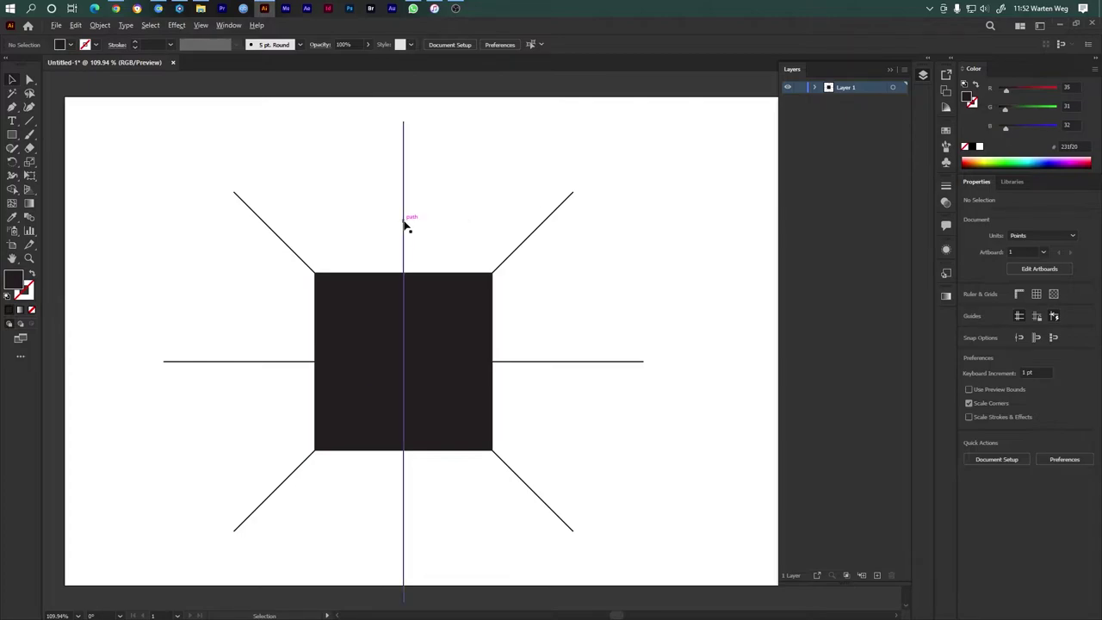
Step: Copy lines onto the square's left, right, top and bottom edges
left_click_drag(404, 224, 495, 225)
left_click_drag(405, 227, 314, 227)
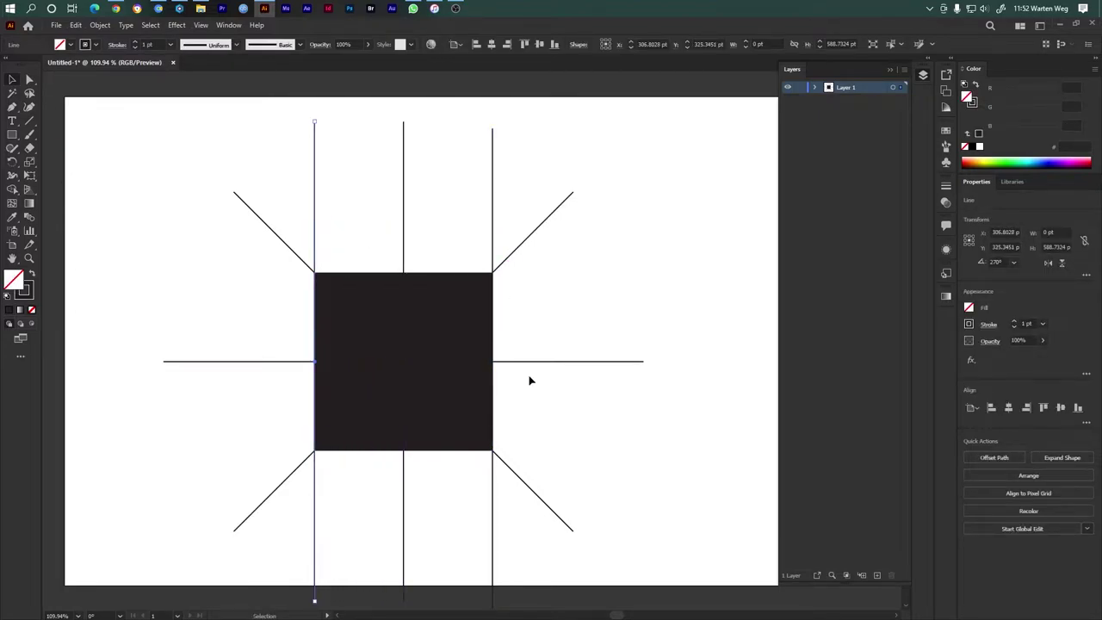
left_click_drag(528, 362, 524, 275)
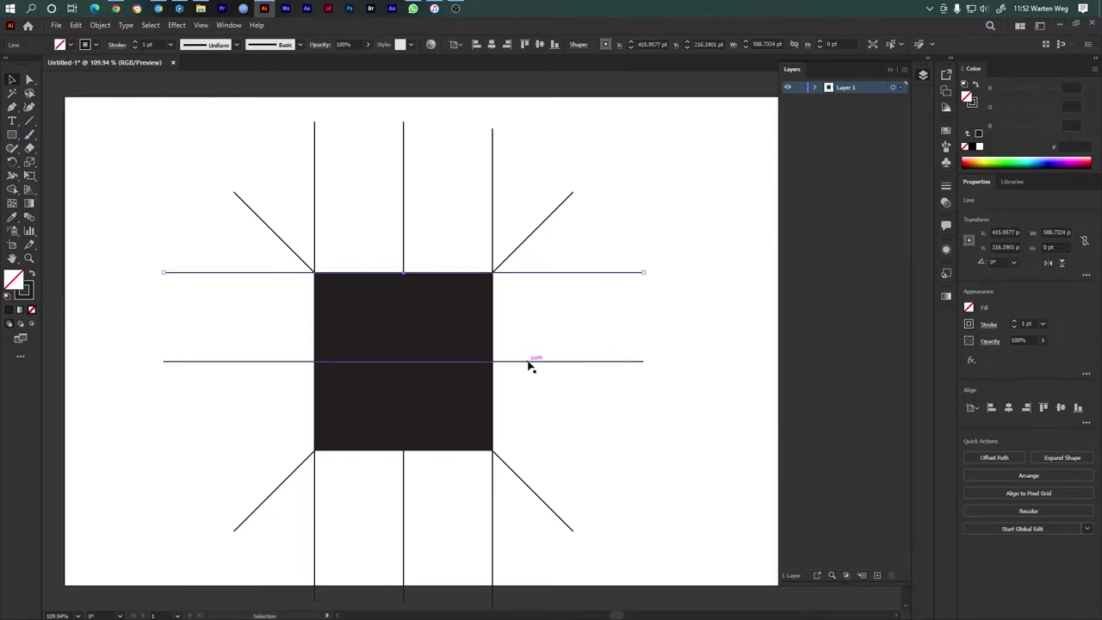
left_click_drag(528, 364, 531, 450)
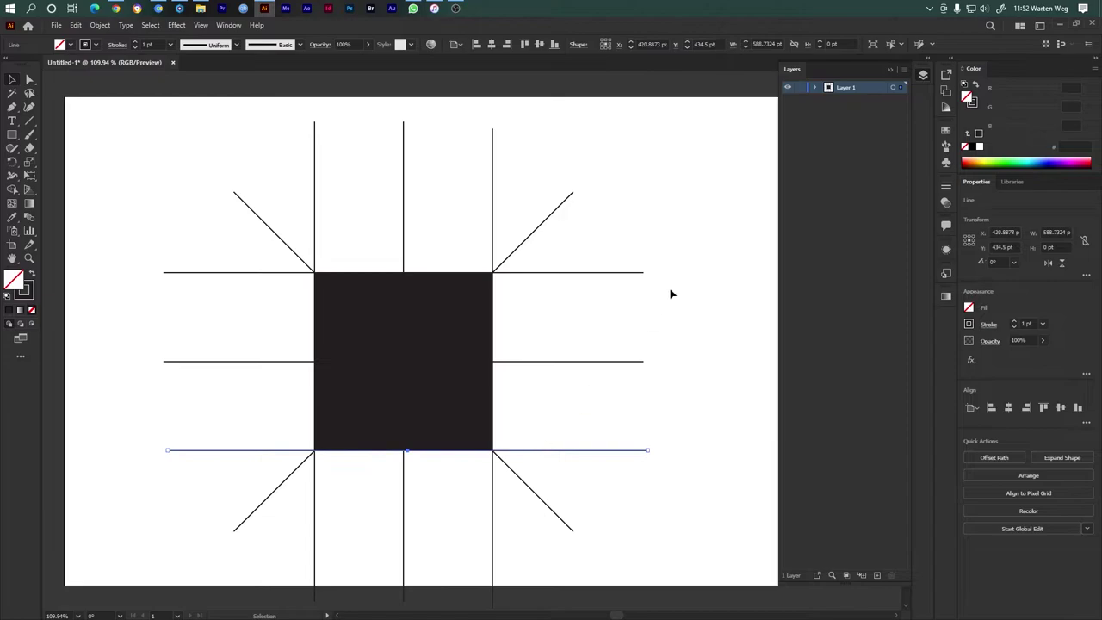
Step: Move the rectangle below all the lines in Layer 1 using the Layers panel
left_click(813, 89)
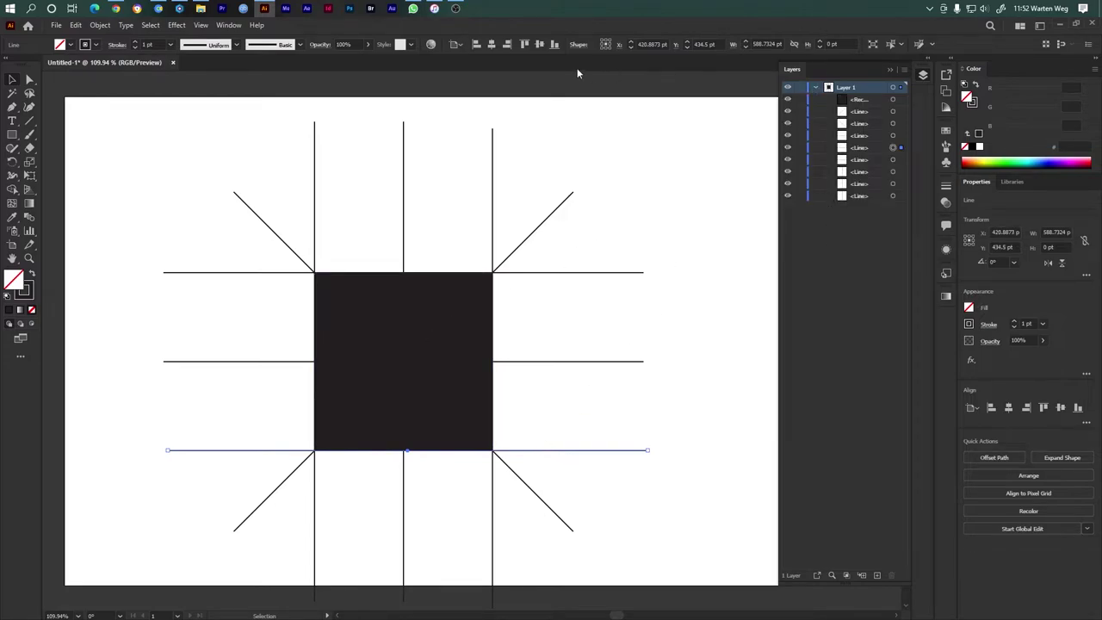
left_click(203, 25)
mouse_move(225, 25)
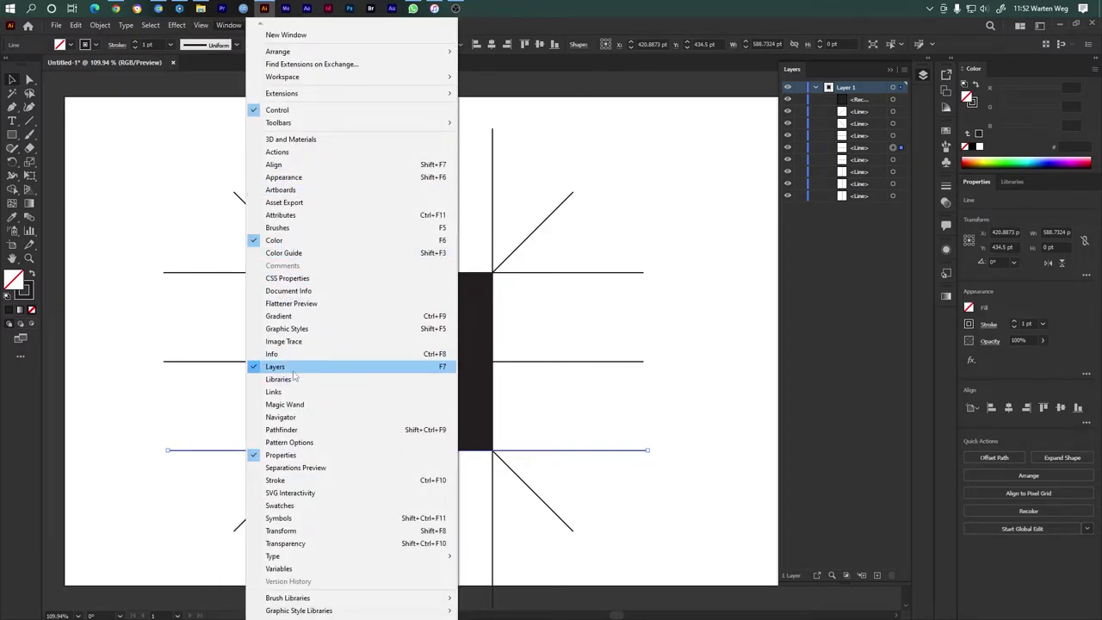
left_click(854, 108)
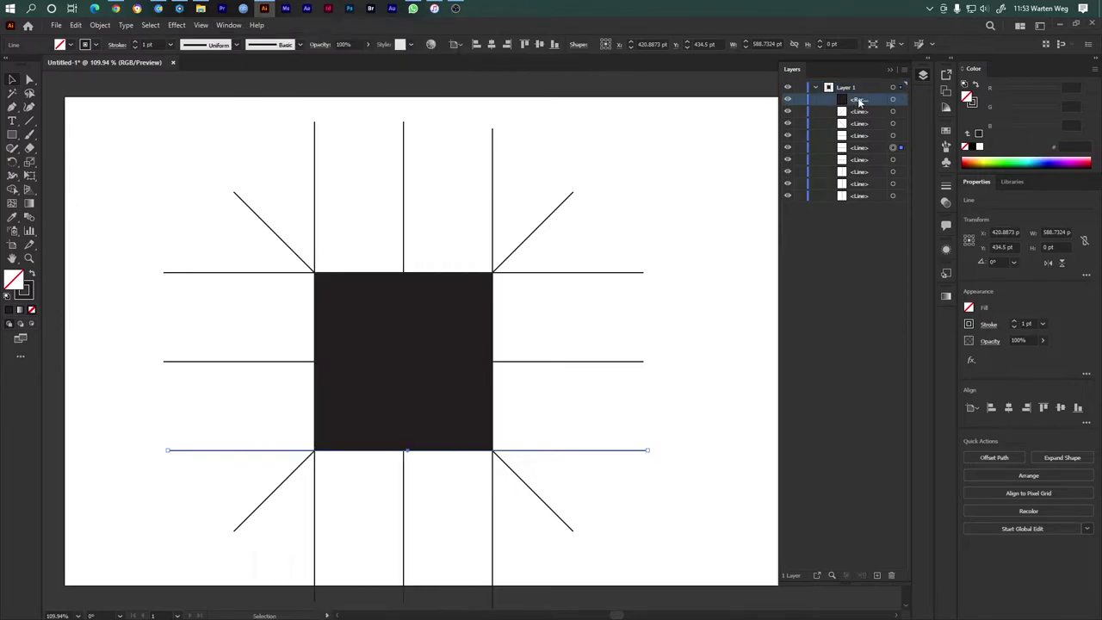
left_click(864, 198, "shift")
left_click_drag(864, 201, 861, 205)
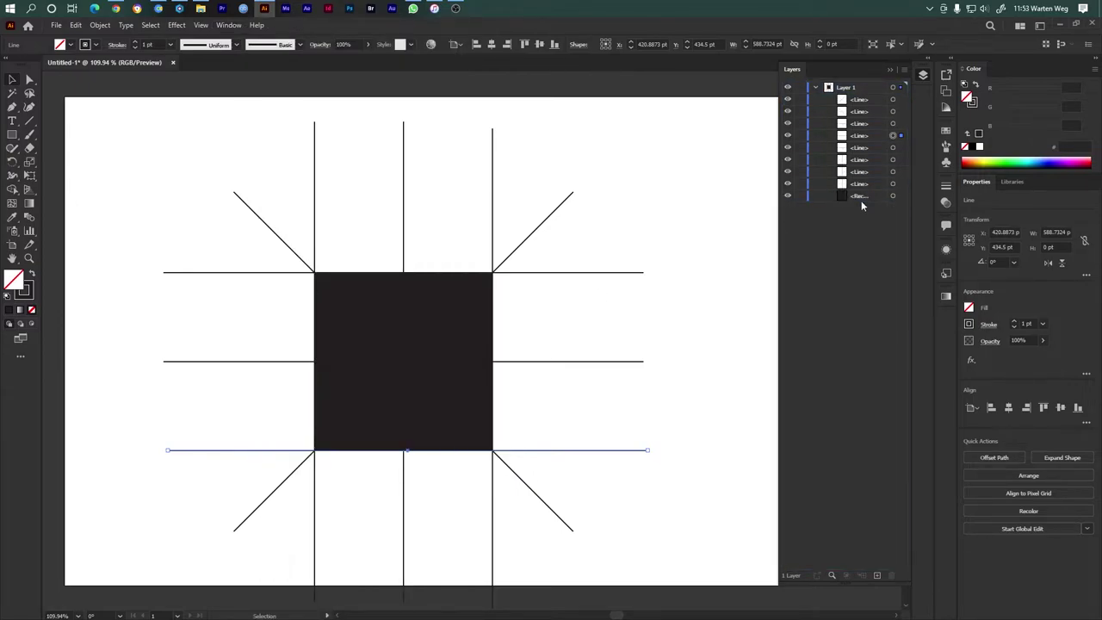
left_click(788, 196)
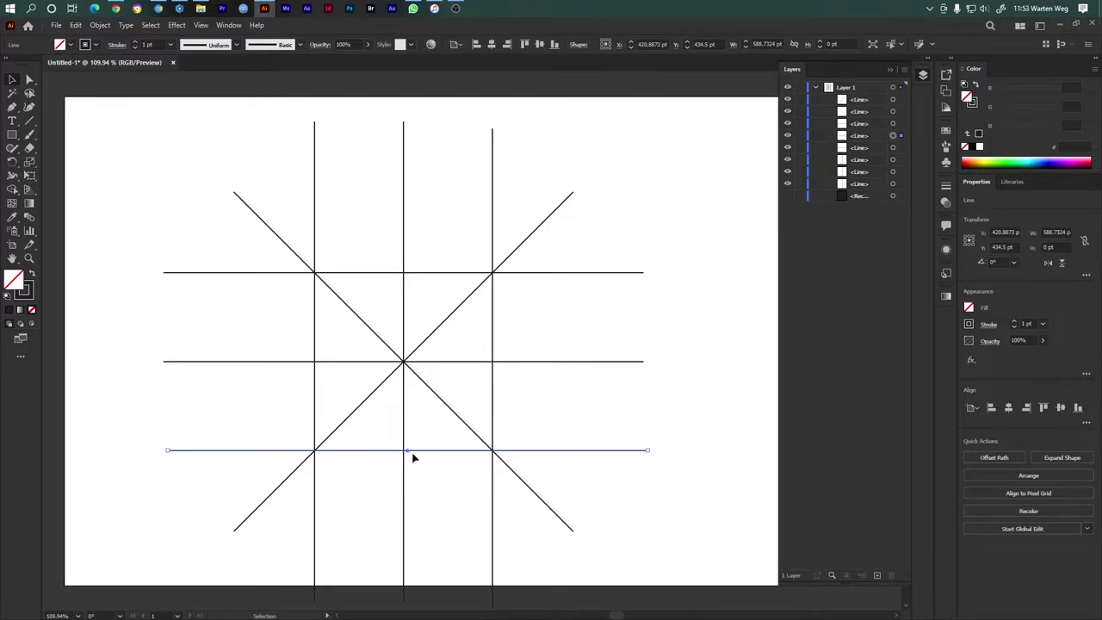
left_click_drag(411, 455, 413, 454)
left_click_drag(670, 225, 128, 567)
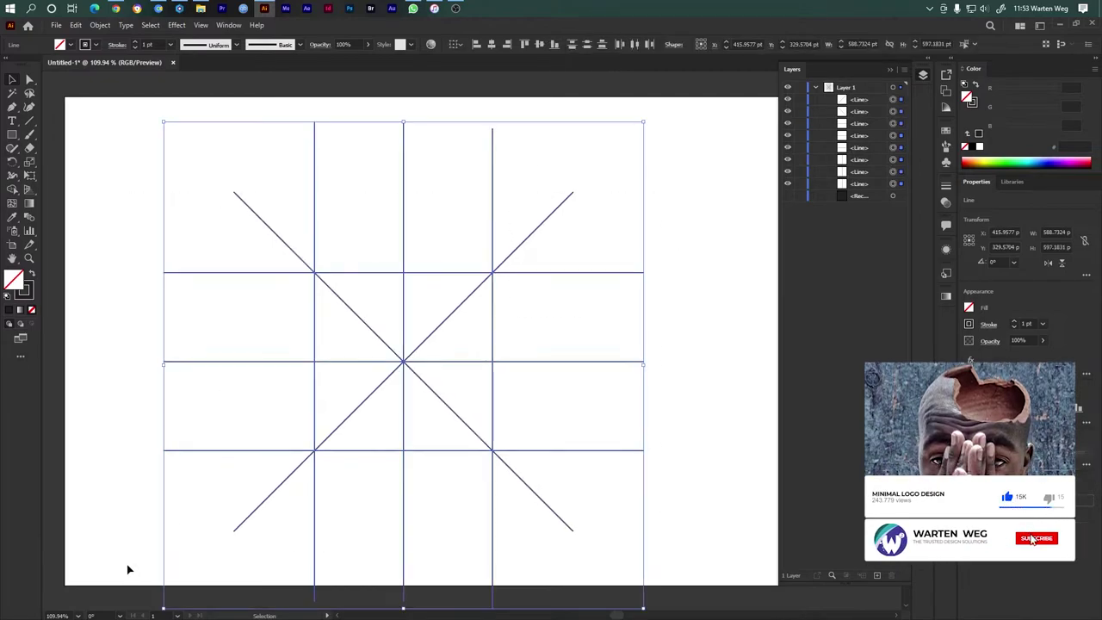
left_click(787, 196)
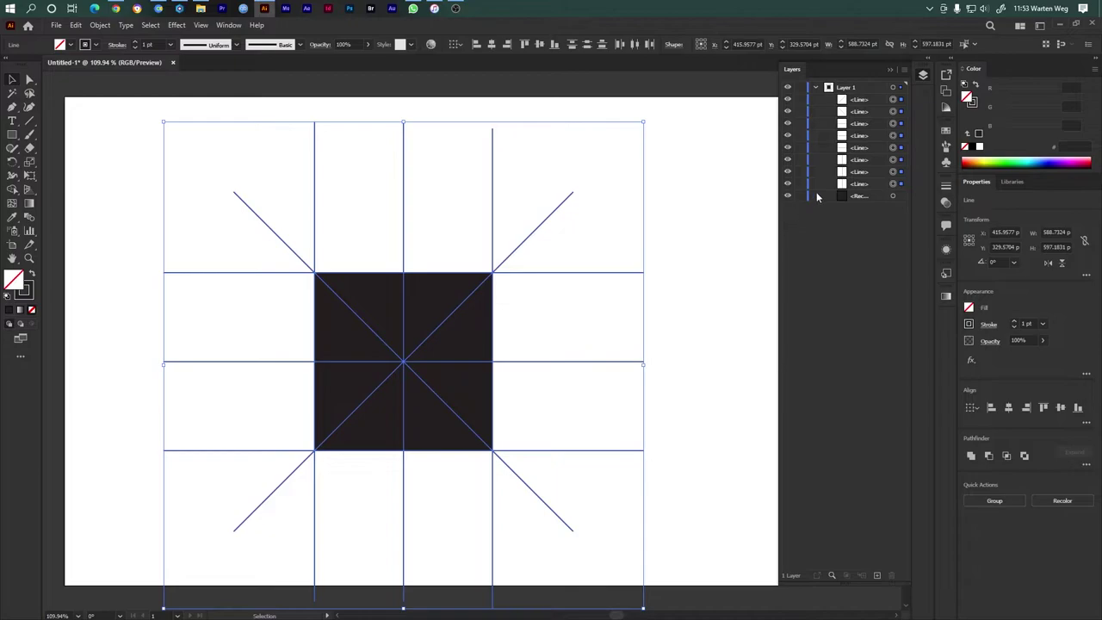
Step: Round the square's bottom corners into a full semicircle, then select all lines and the shape
left_click(424, 433)
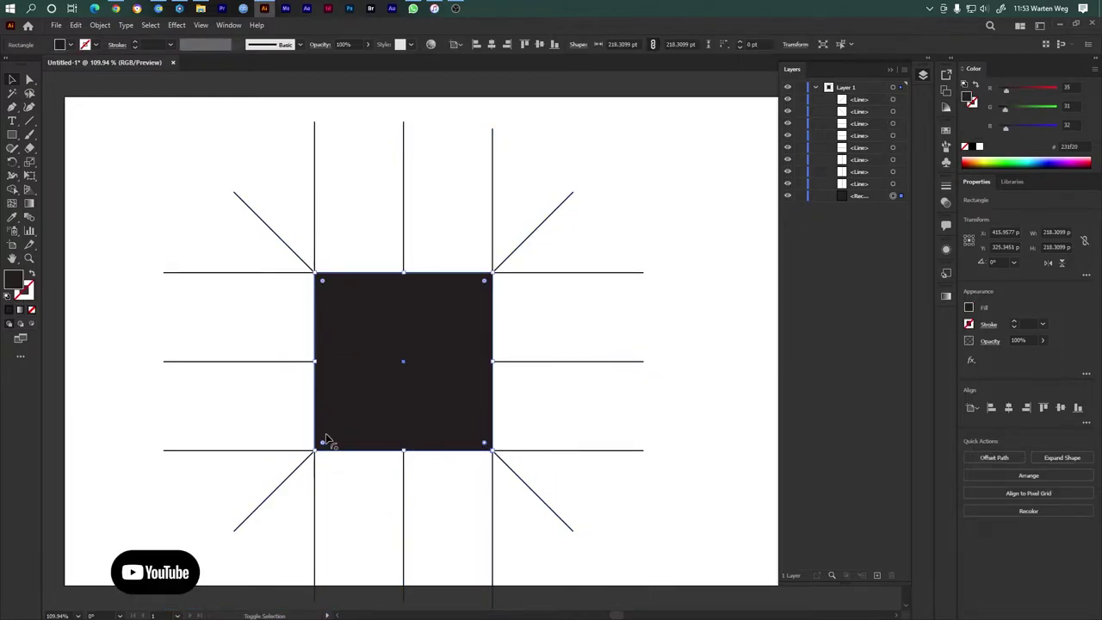
left_click_drag(325, 444, 350, 293)
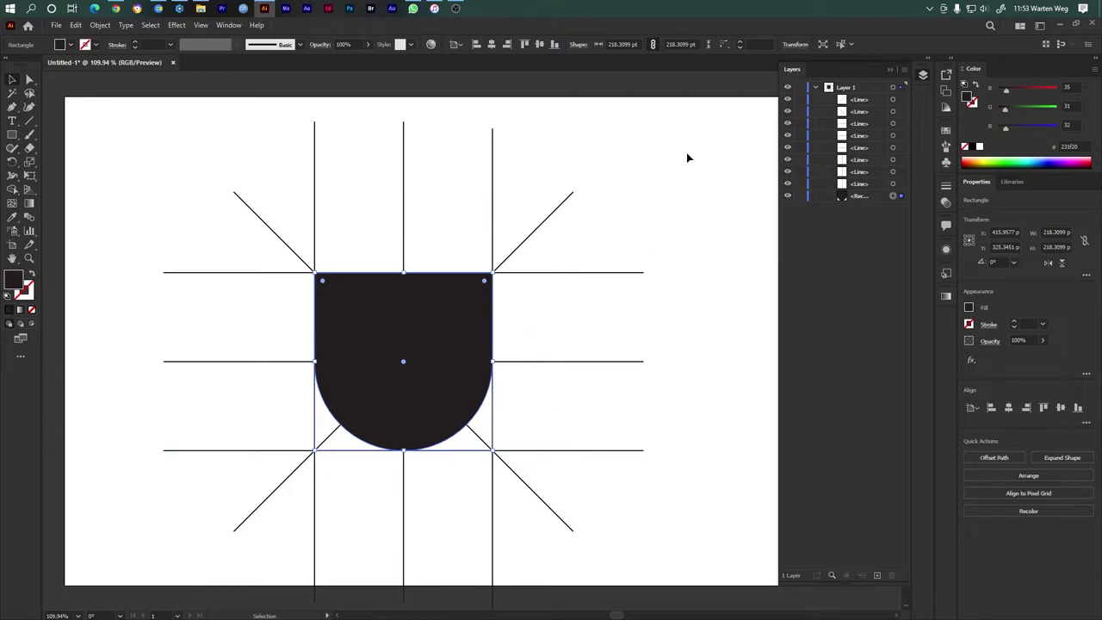
left_click_drag(692, 123, 178, 555)
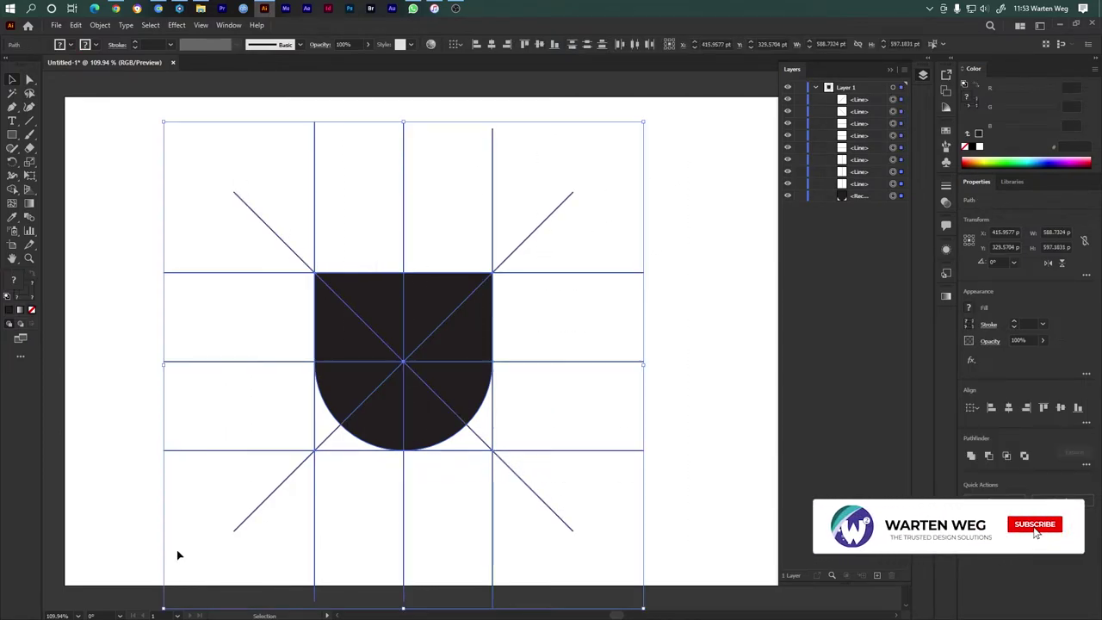
left_click(12, 190)
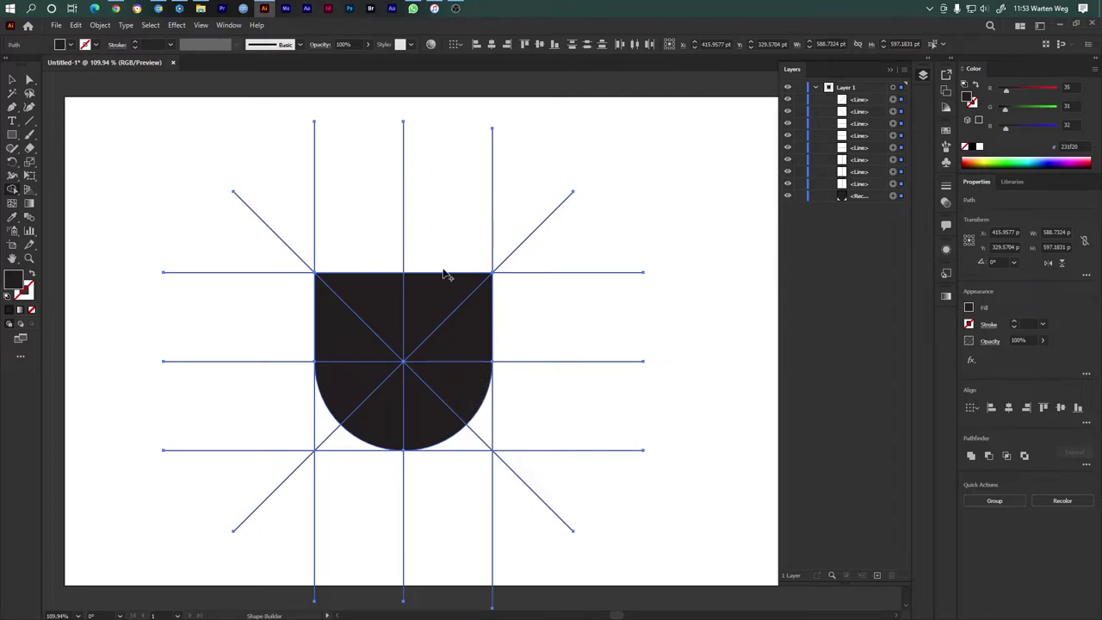
Step: Undo the corner rounding so the square has sharp corners again
key("v")
key("ctrl+3")
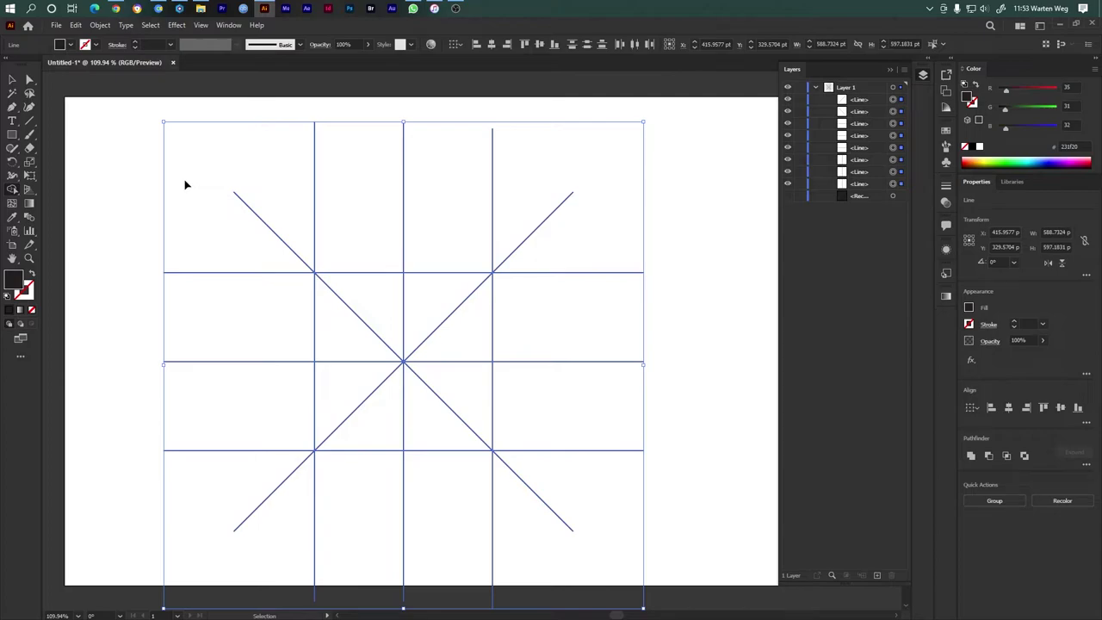
key("ctrl+alt+bracketright")
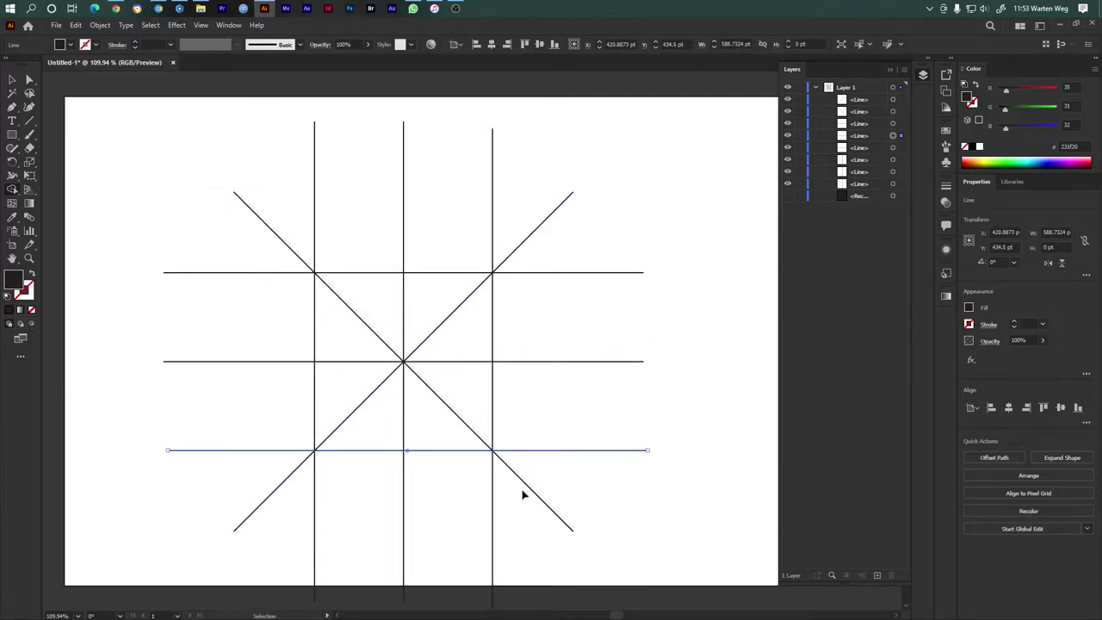
key("ctrl+alt+3")
key("ctrl+a")
key("shift+m")
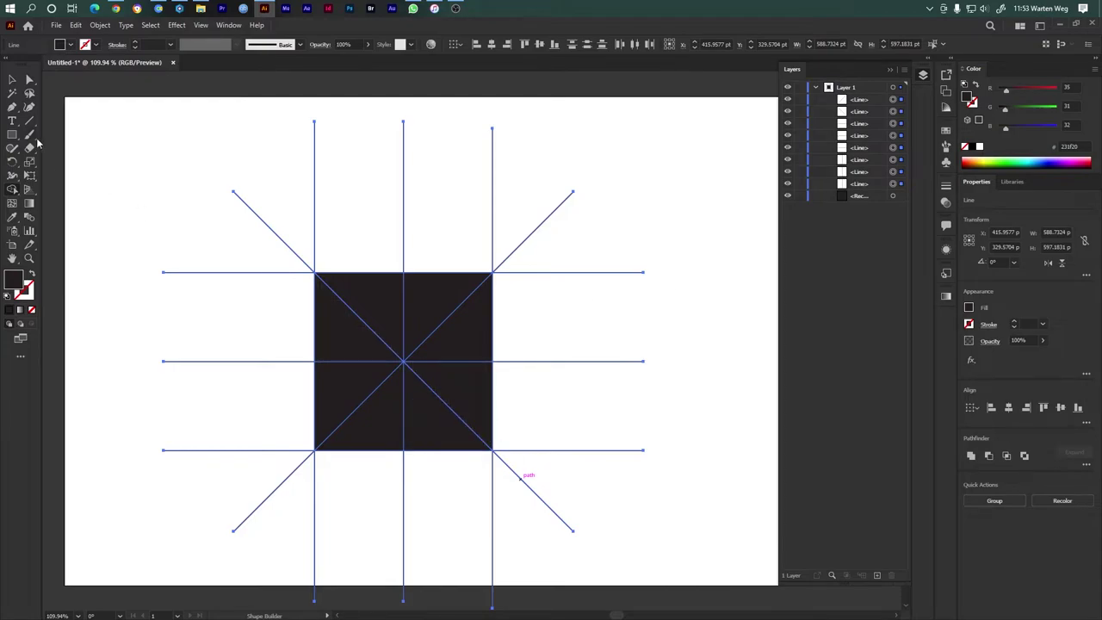
left_click(14, 81)
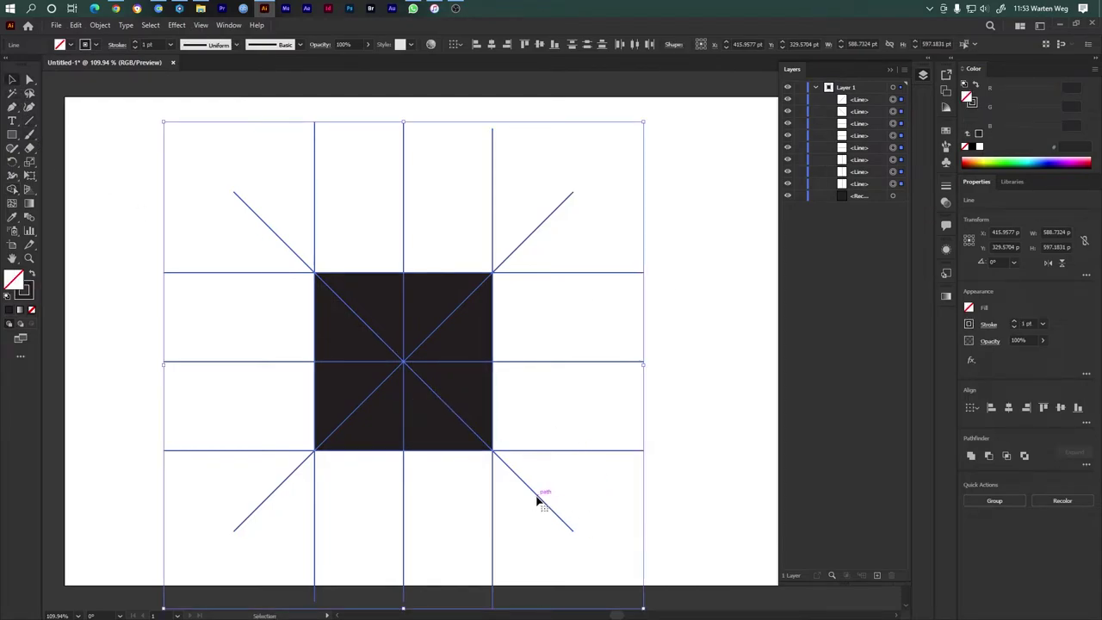
Step: Add a copy of the long diagonal line shifted right across the square, and zoom in
left_click(663, 417)
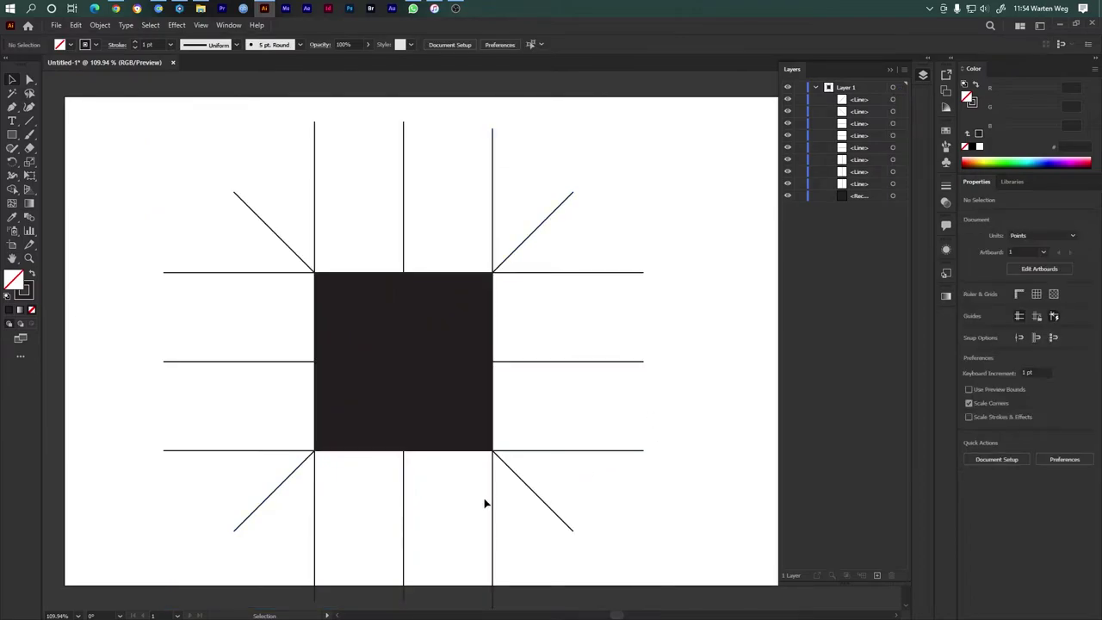
left_click(514, 473)
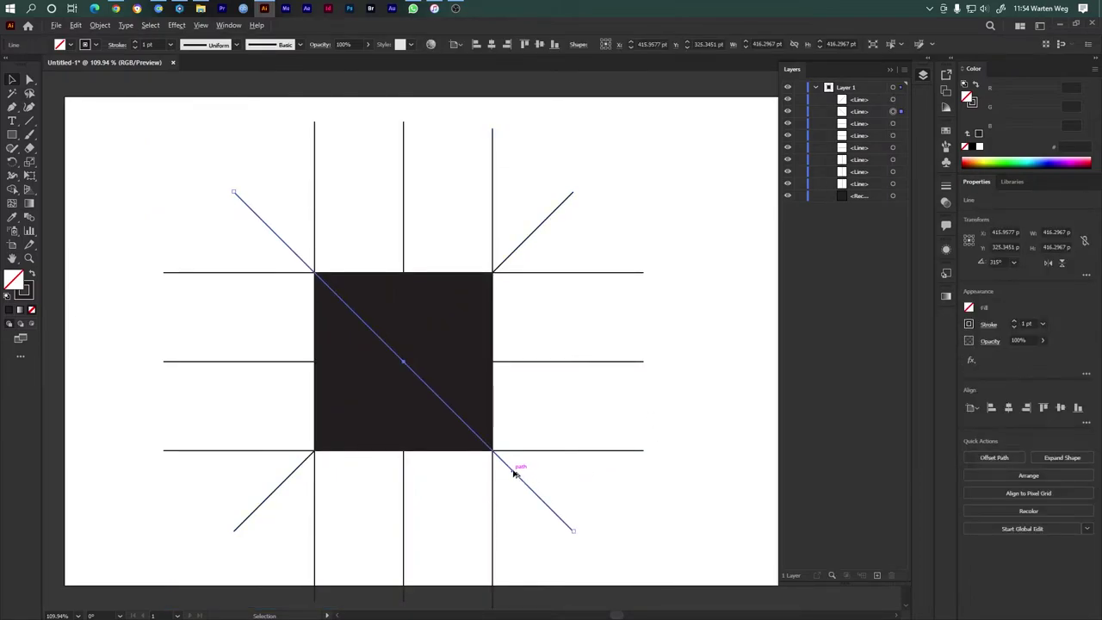
left_click_drag(515, 472, 558, 426)
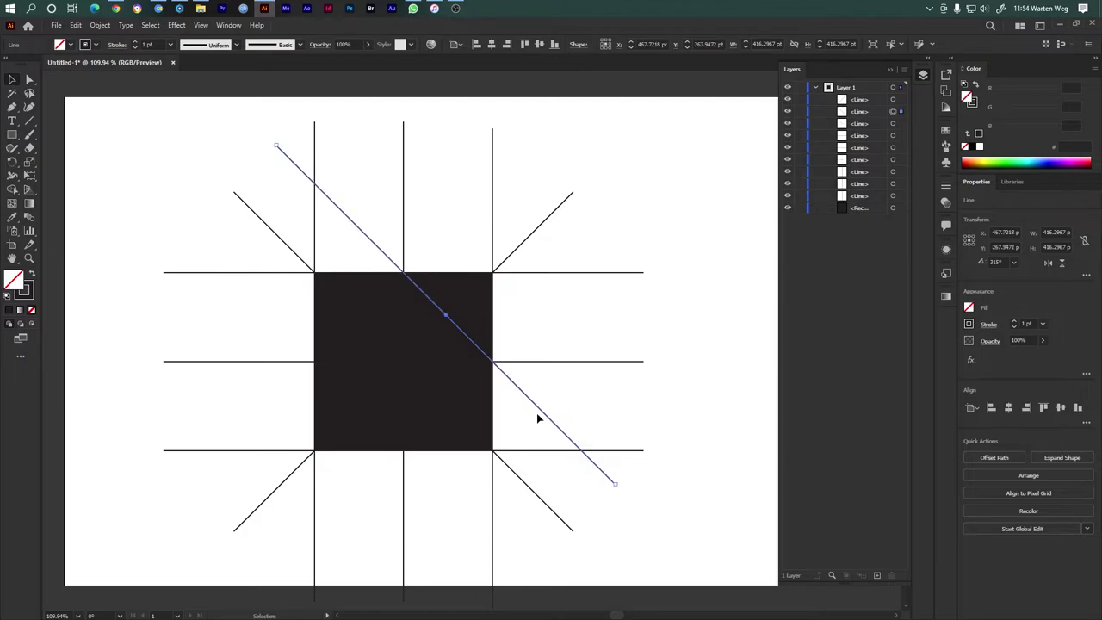
scroll(656, 175, "down", 1)
key("ctrl+a")
scroll(363, 309, "up", 3)
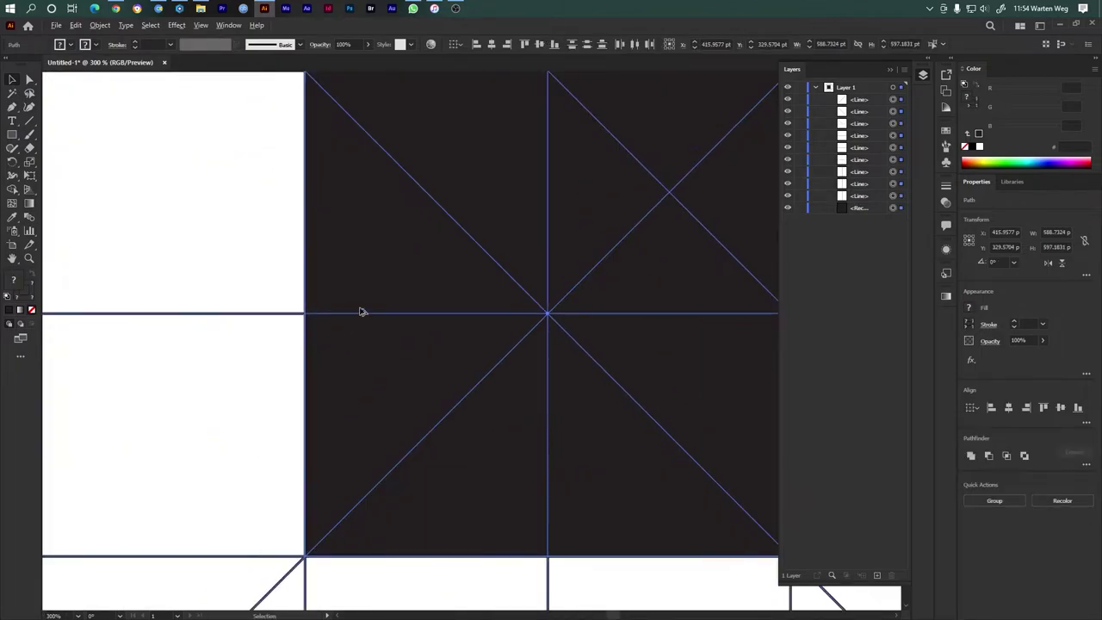
scroll(512, 258, "down", 5)
scroll(505, 275, "up", 6)
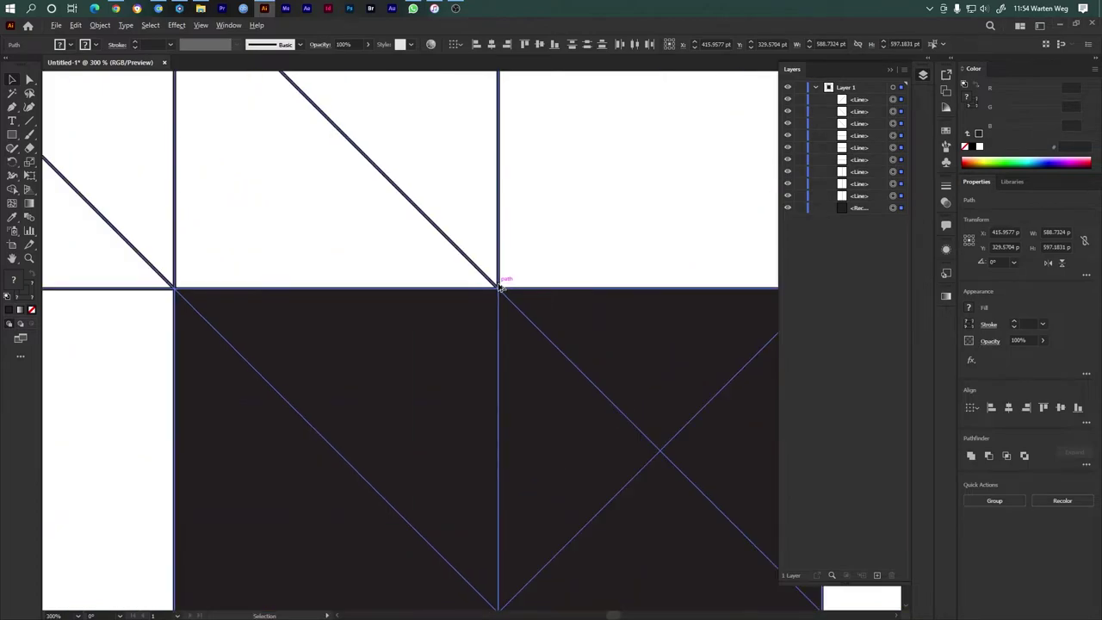
scroll(503, 299, "down", 5)
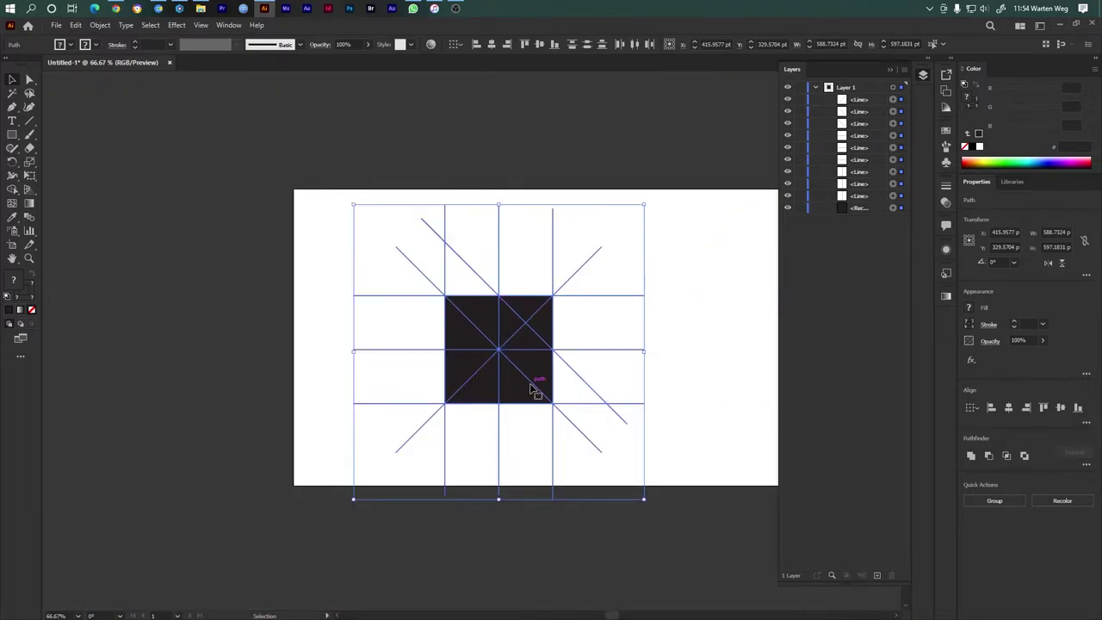
left_click_drag(554, 379, 431, 369)
scroll(430, 381, "up", 3)
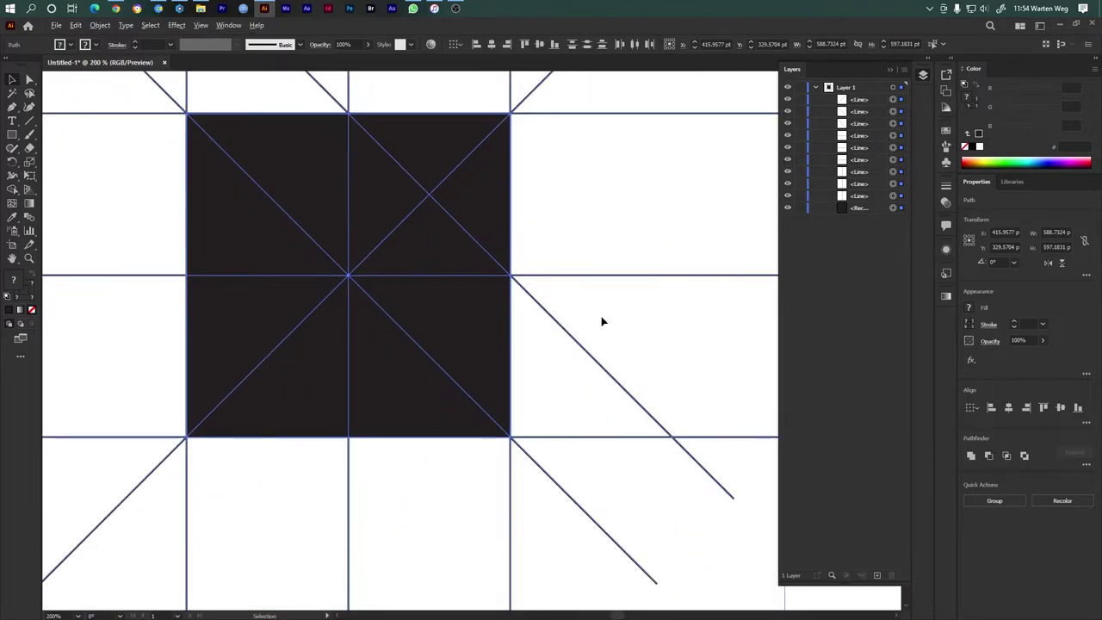
Step: Round the square's bottom corners into a semicircle again
left_click(616, 322)
left_click(384, 420)
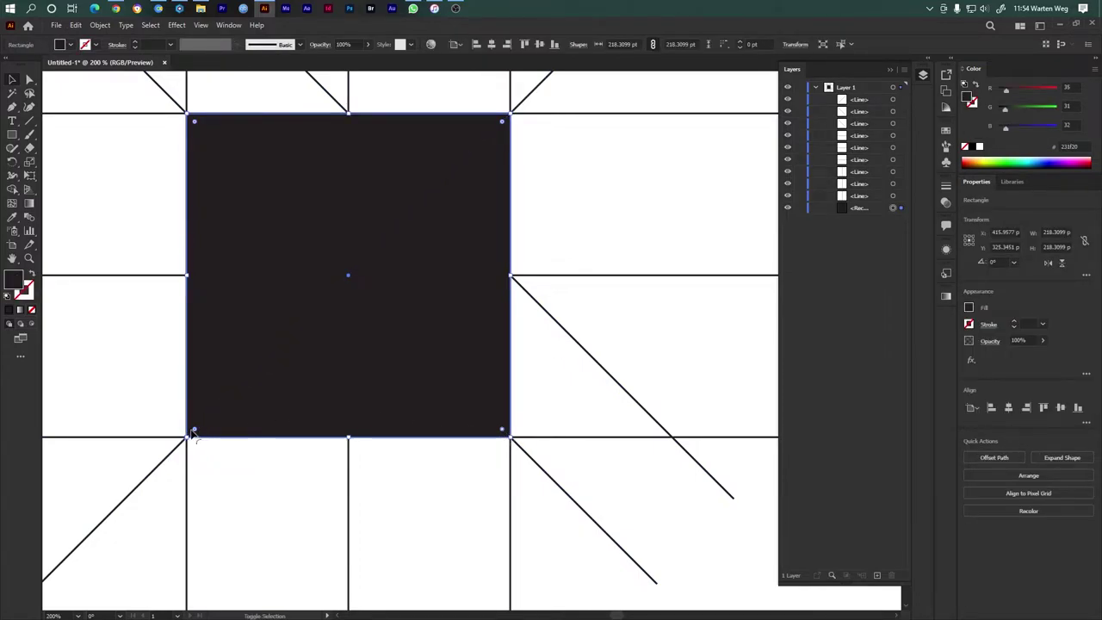
left_click_drag(193, 430, 349, 278)
left_click(591, 244)
key("ctrl+1")
scroll(386, 358, "down", 1)
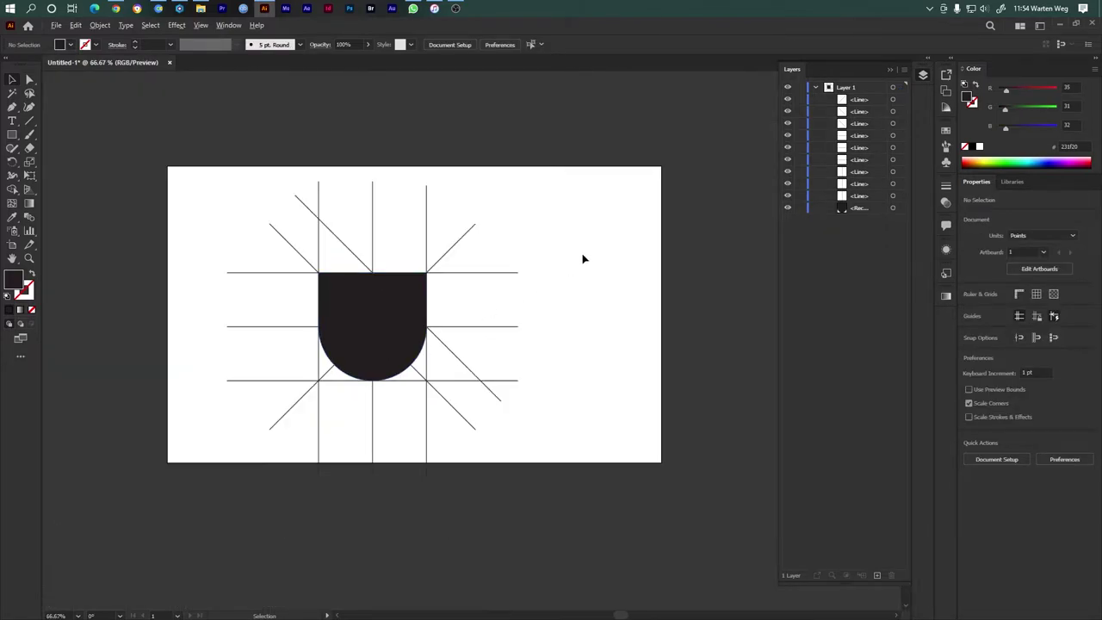
Step: Use Shape Builder on all artwork to split off a top-right triangle with a diagonal gap
left_click_drag(597, 182, 239, 480)
left_click(11, 191)
scroll(418, 339, "up", 1)
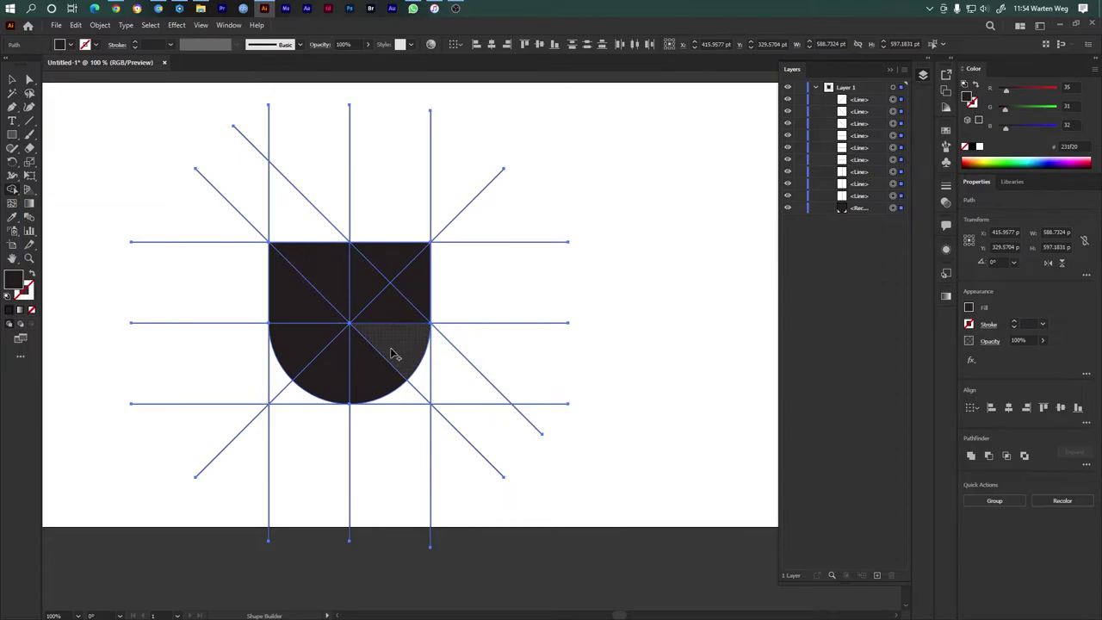
left_click_drag(418, 360, 369, 301)
left_click(609, 289)
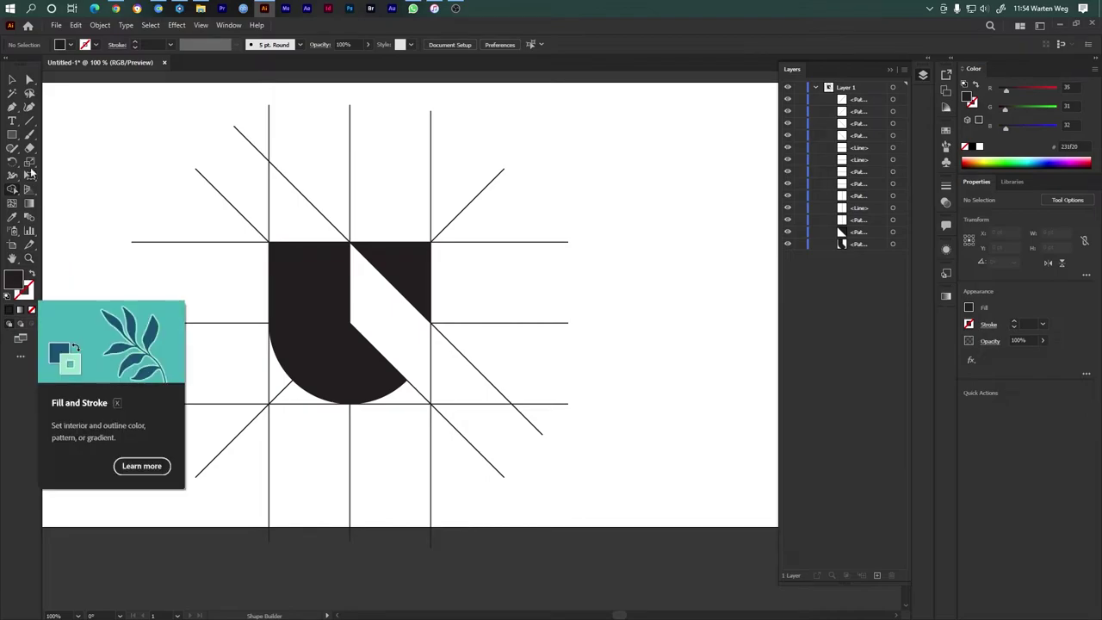
Step: Mix an olive tone as the fill colour in the Color Picker
left_click(12, 280)
double_click(15, 281)
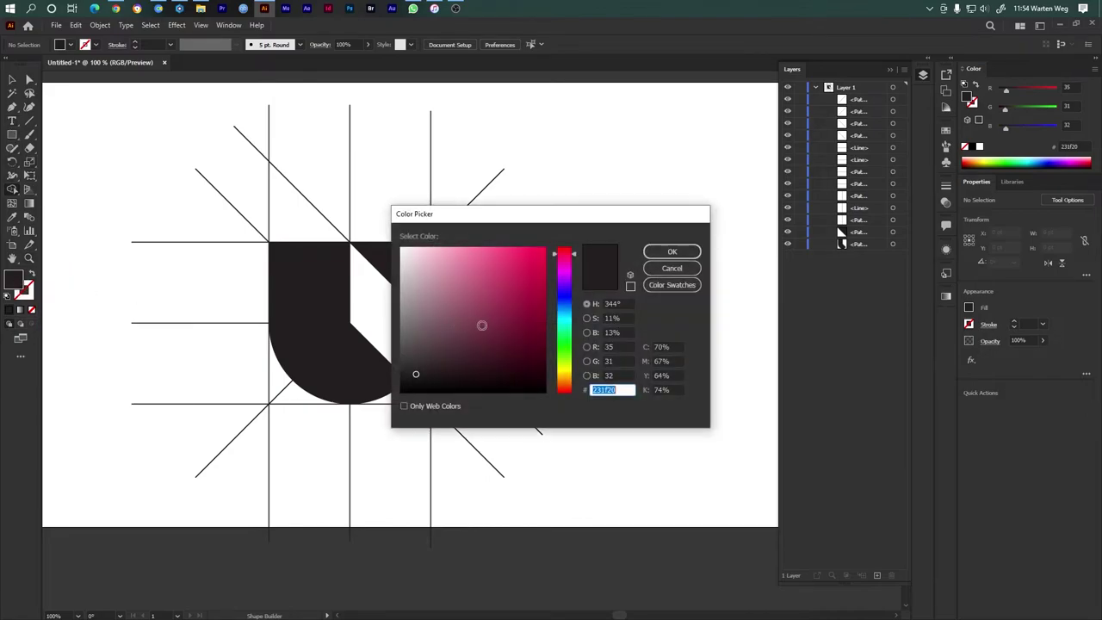
left_click(569, 347)
mouse_move(518, 339)
left_mouse_down()
mouse_move(503, 340)
mouse_move(500, 278)
mouse_move(507, 333)
left_mouse_up()
left_click_drag(566, 293, 564, 376)
left_click_drag(500, 351, 531, 324)
left_click(672, 252)
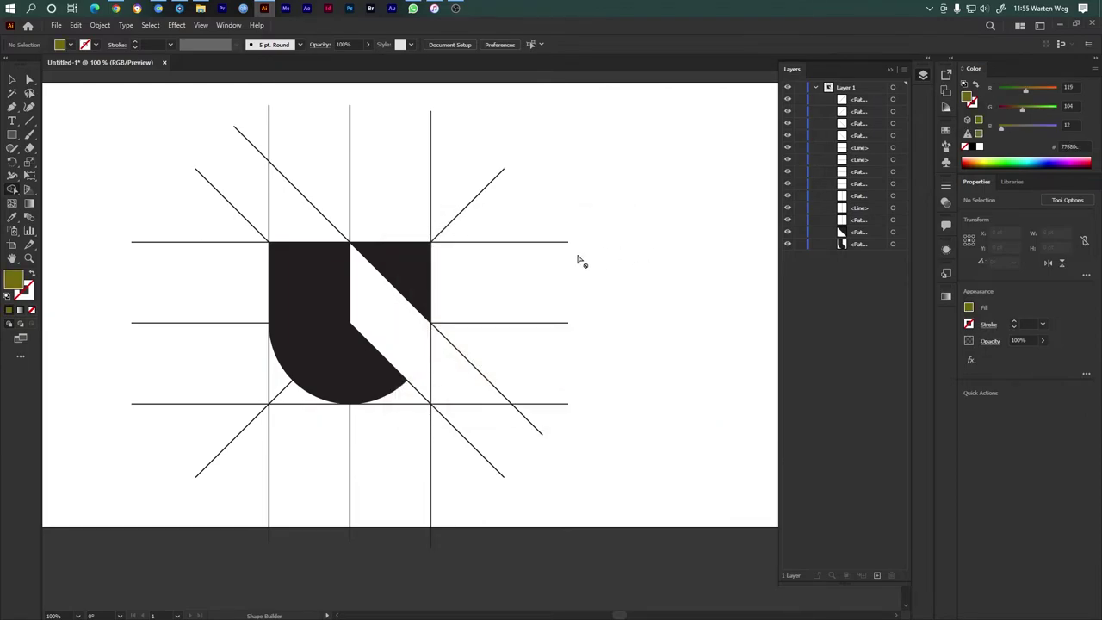
Step: Fill the U-shaped piece with maroon #7a1834
left_click(331, 355)
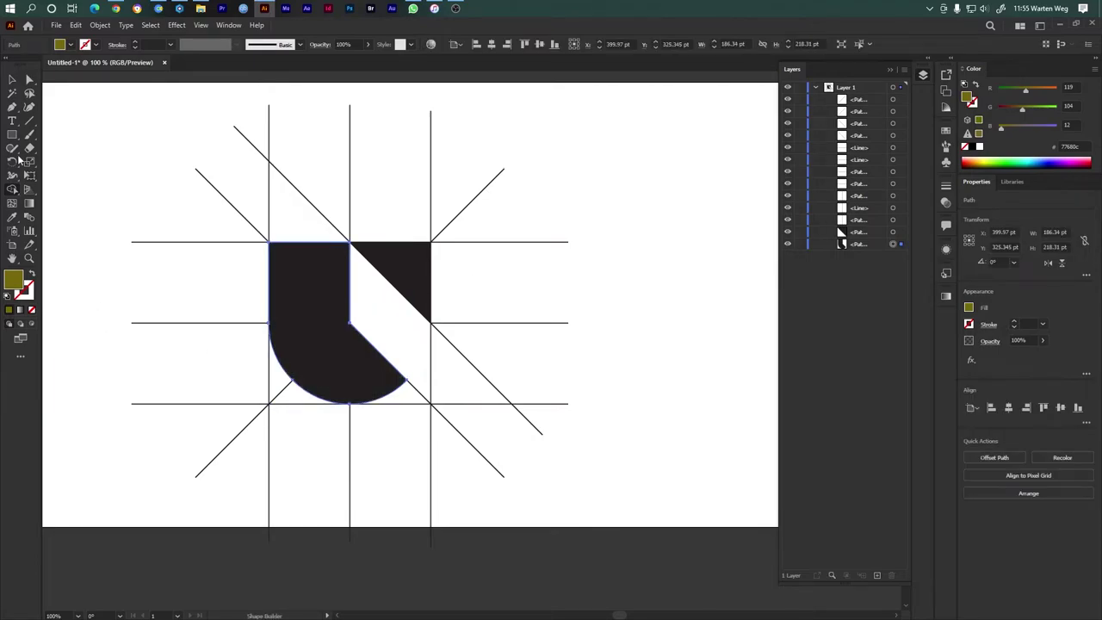
left_click(30, 80)
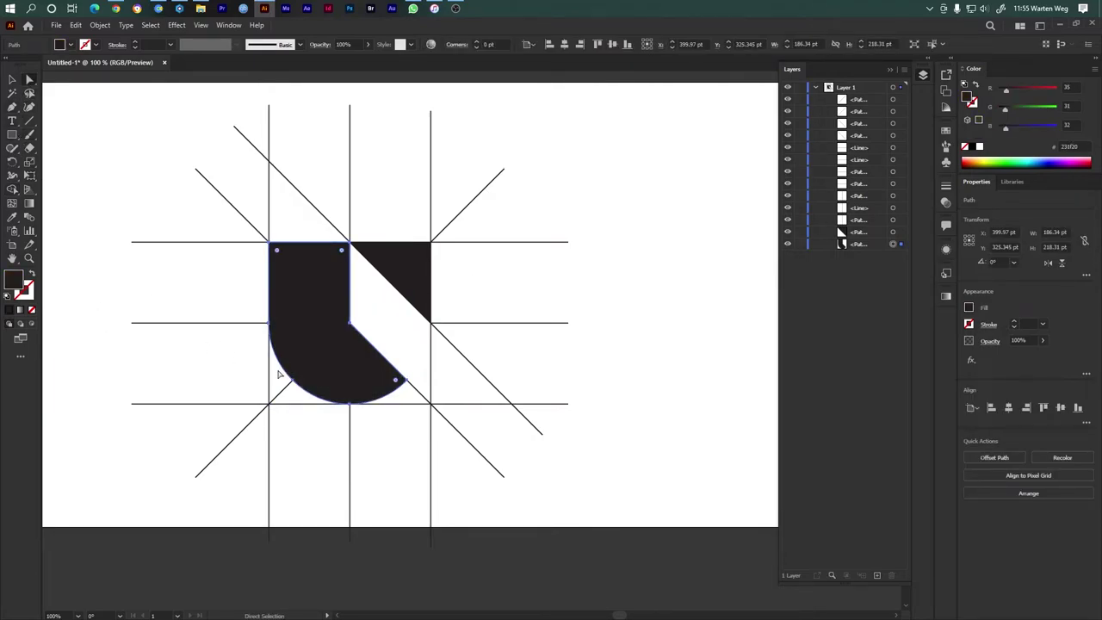
left_click(120, 320)
left_click(350, 371)
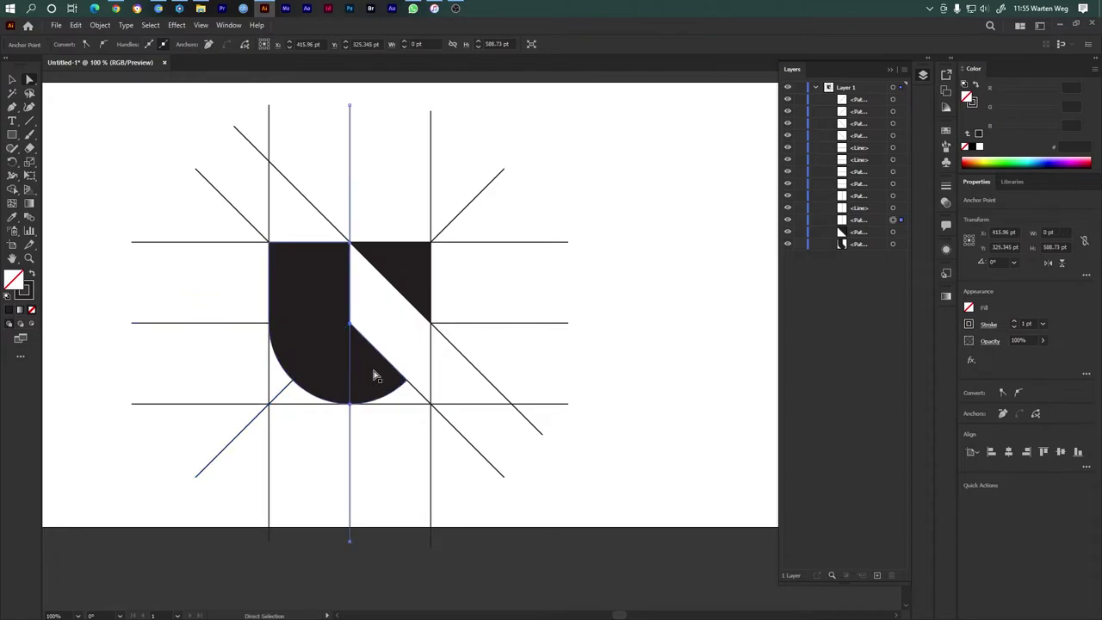
left_click(377, 376)
double_click(15, 280)
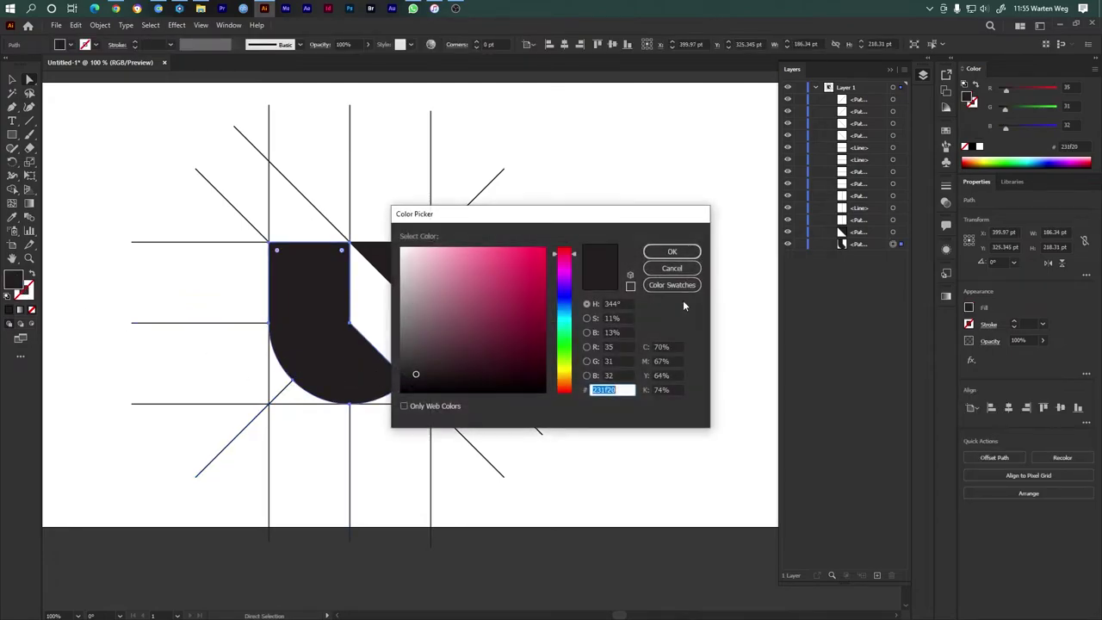
left_click(516, 321)
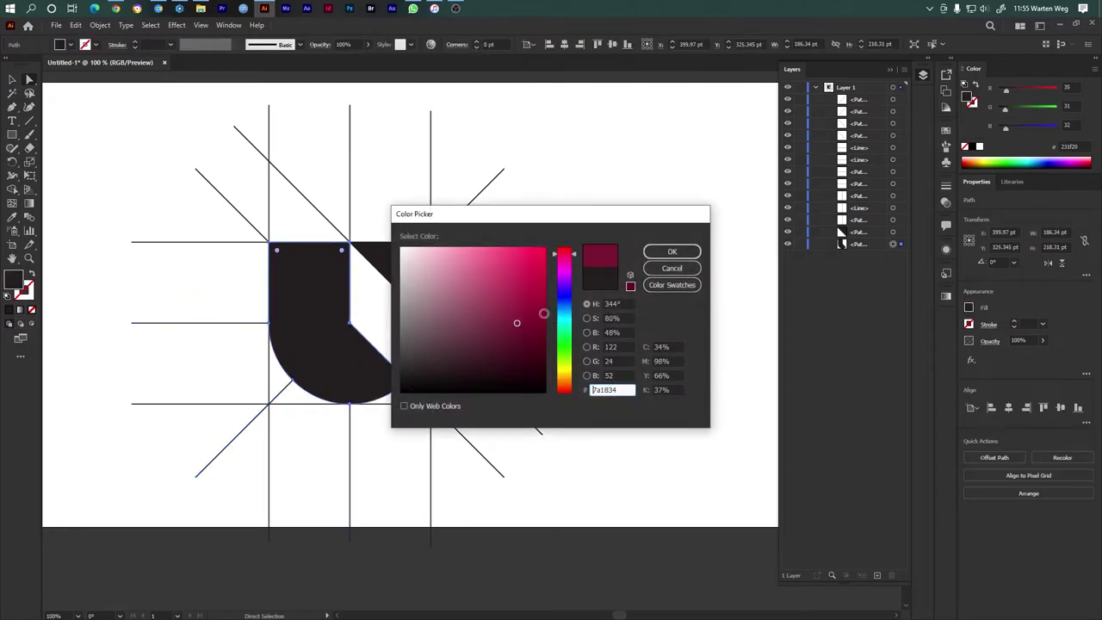
left_click(652, 252)
Step: Fill the top-right triangle with olive #777018, undoing an accidental white fill
left_click(408, 281)
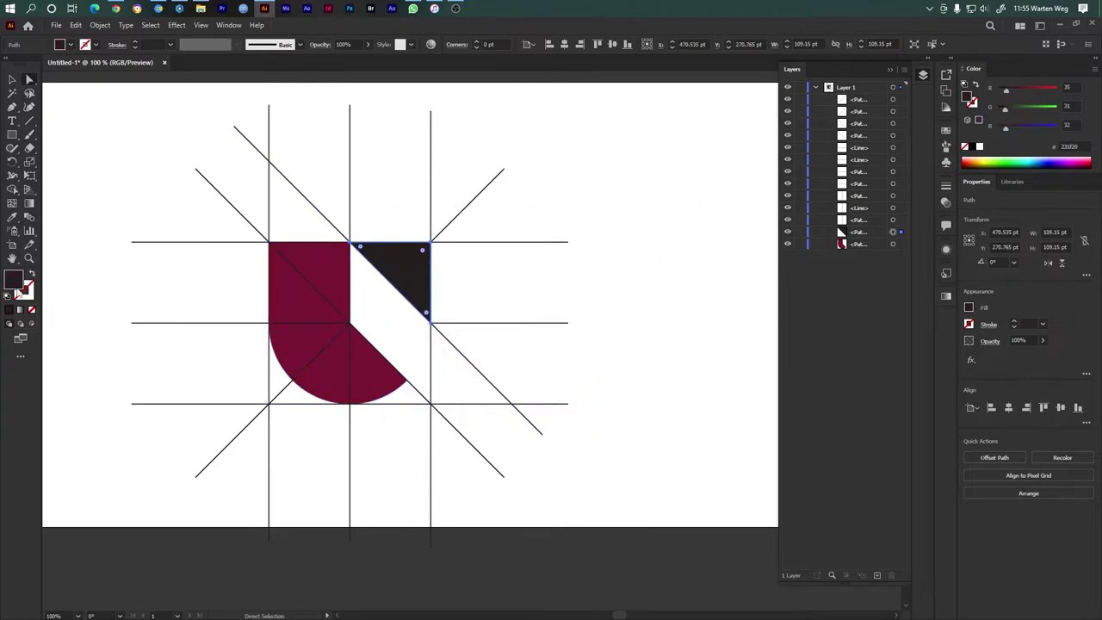
key("i")
left_click(289, 302)
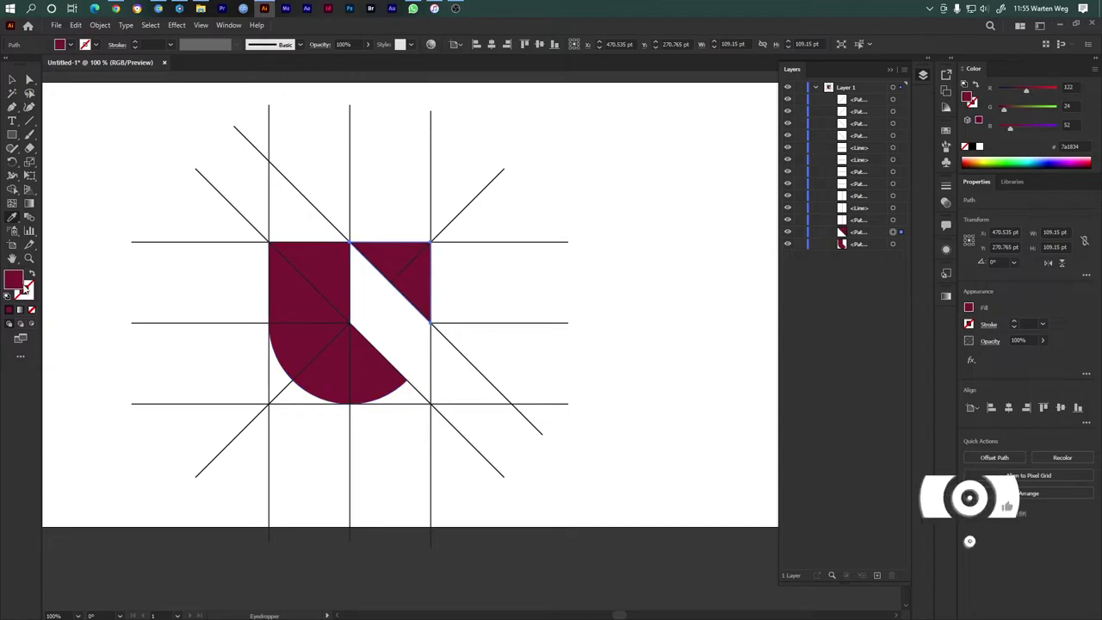
double_click(21, 284)
left_click(564, 353)
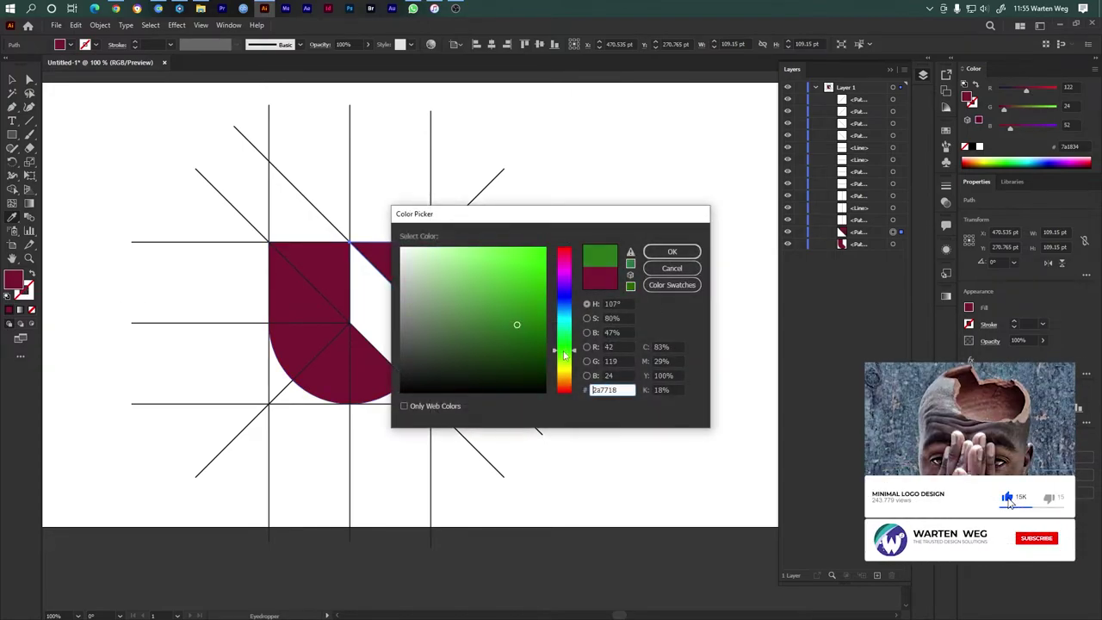
left_click_drag(564, 353, 564, 371)
left_click(671, 252)
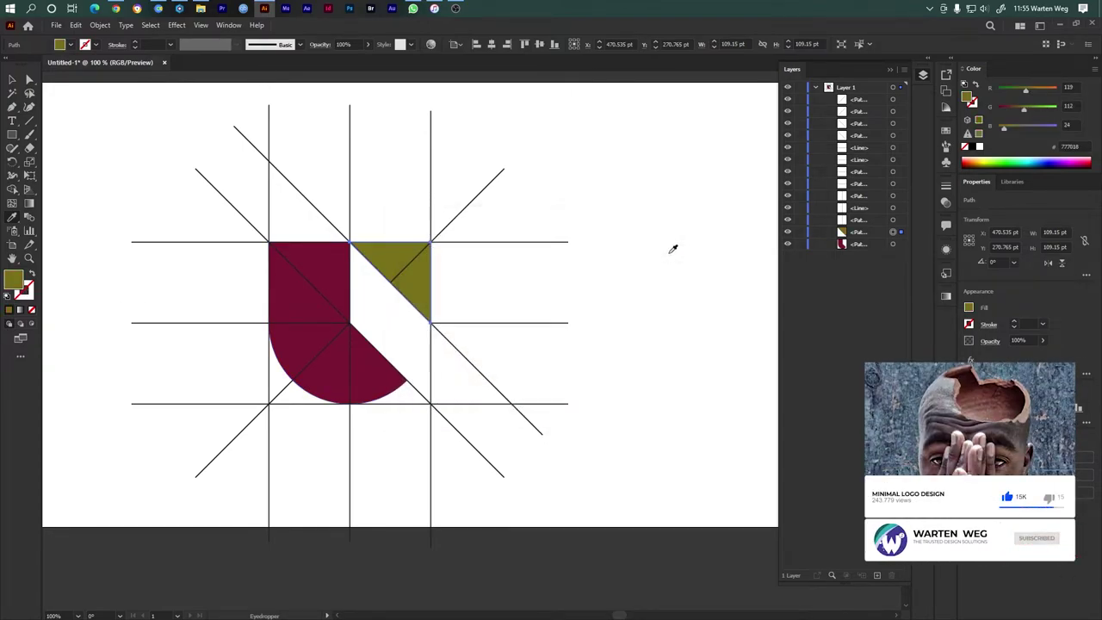
left_click(662, 281)
key("ctrl+z")
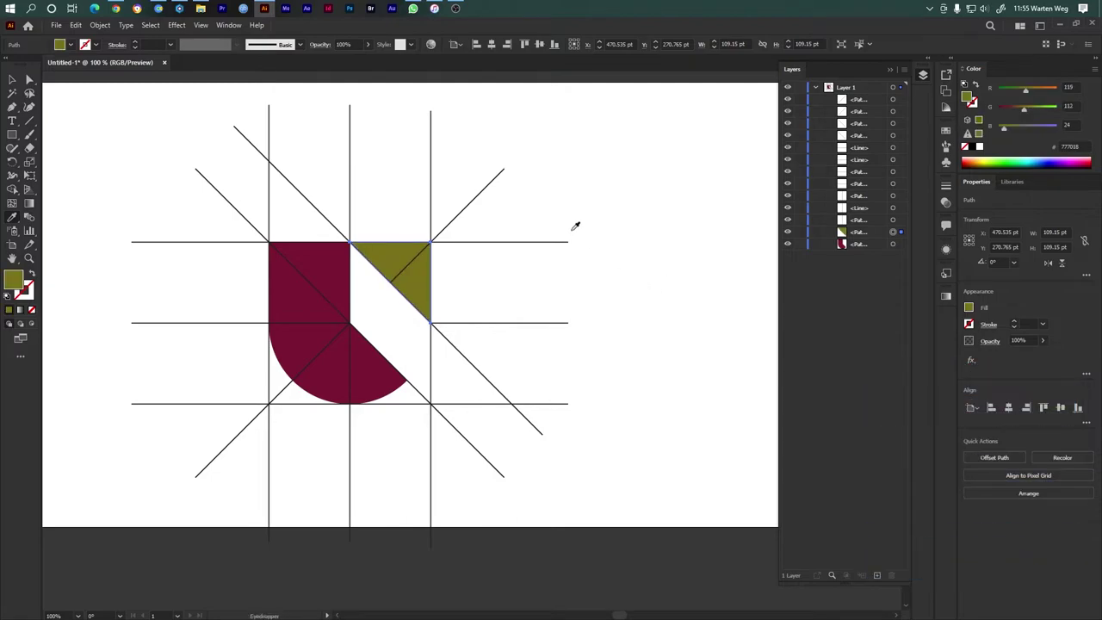
left_click(13, 79)
left_click(526, 273)
Step: Group the maroon U shape and the olive triangle into one object
left_click(376, 387)
left_click(418, 293, "shift")
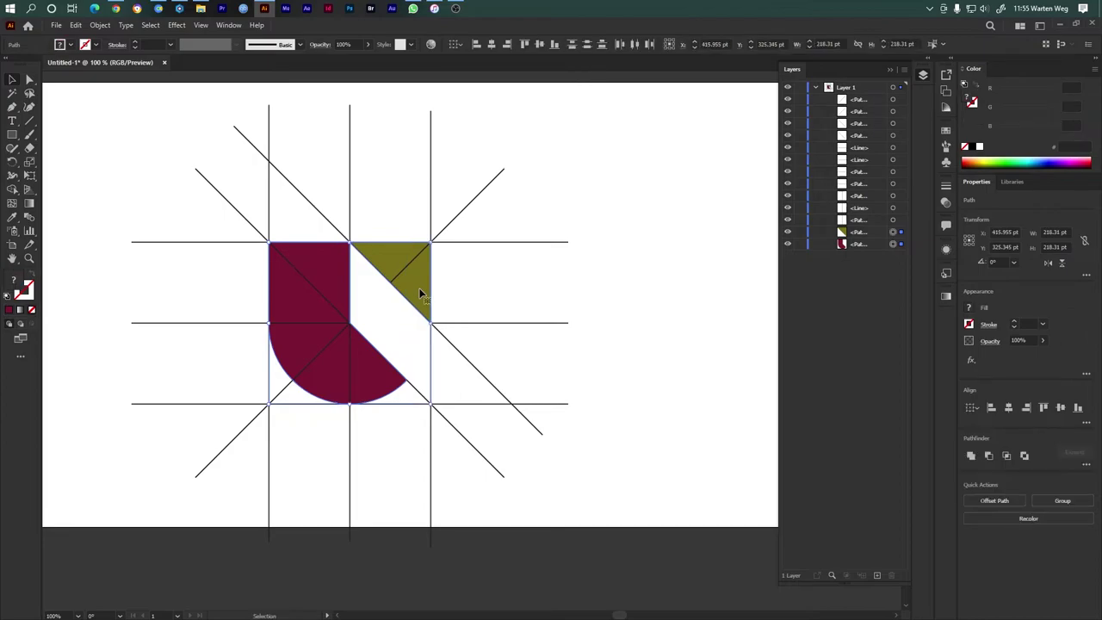
right_click(419, 291)
left_click(483, 368)
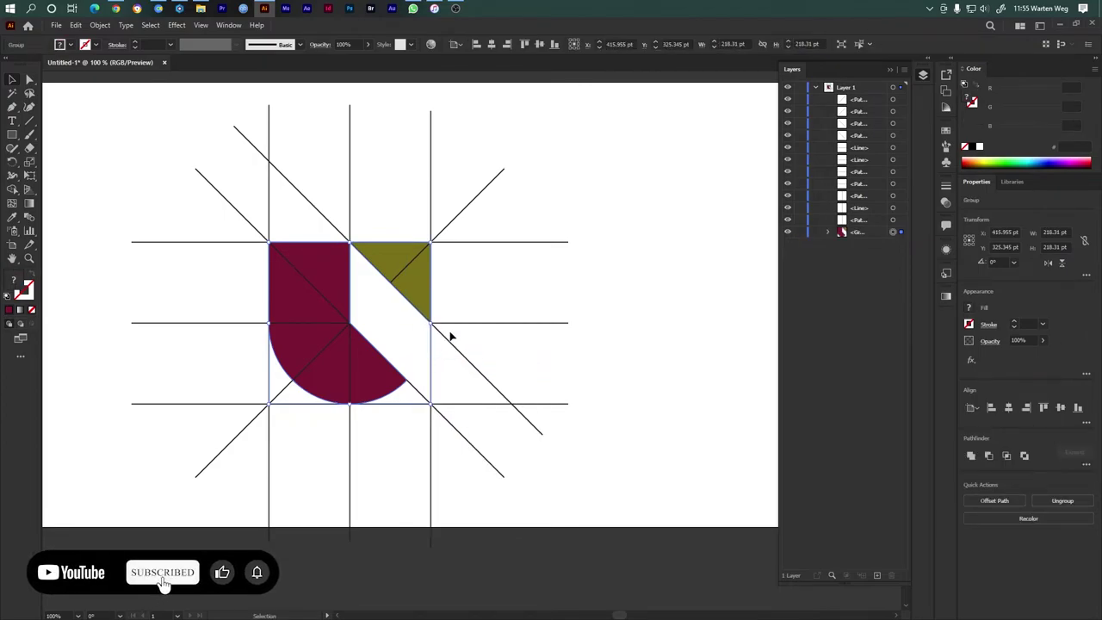
Step: Move the monogram off the artboard and delete all the grid lines
scroll(322, 370, "down", 1)
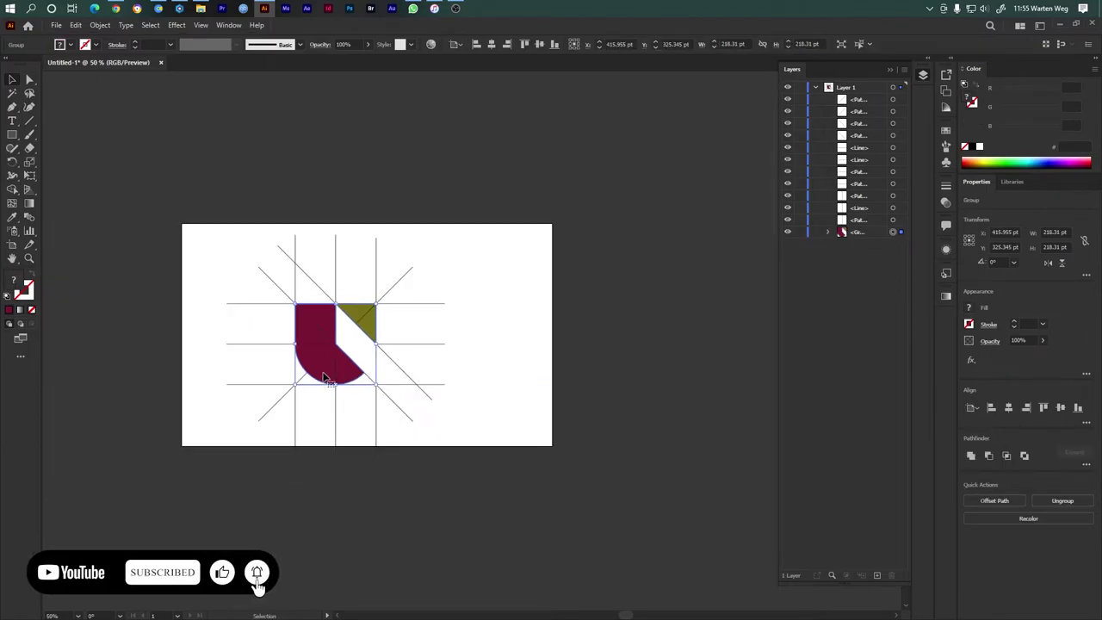
left_click_drag(323, 371, 573, 371)
left_click_drag(475, 224, 155, 462)
key("Delete")
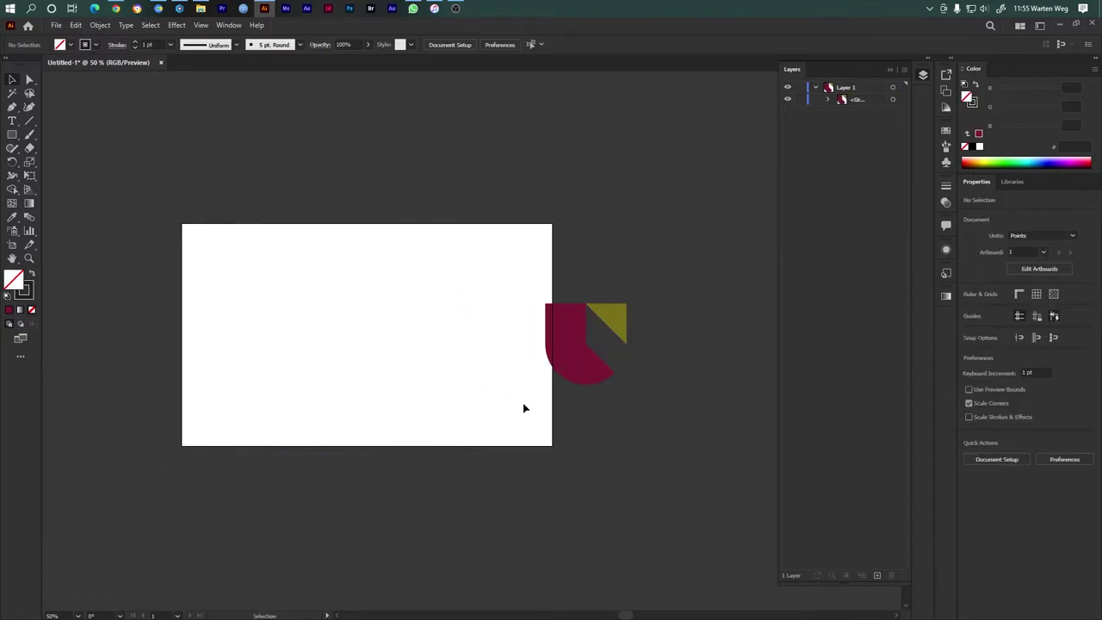
Step: Move the grouped monogram back onto the artboard's left side
left_click_drag(578, 363, 273, 350)
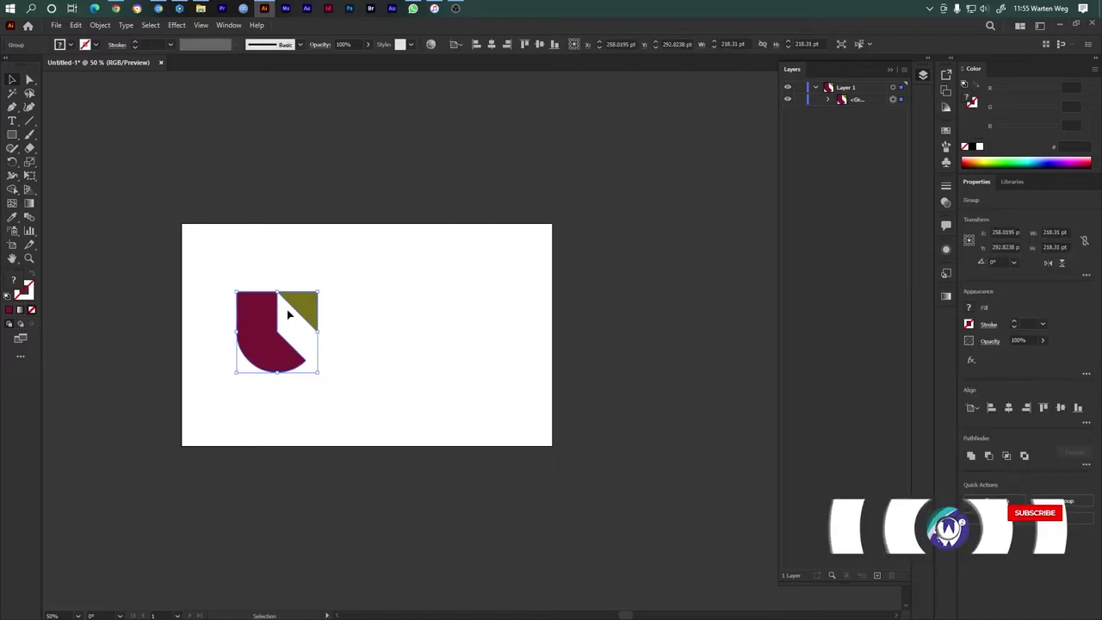
left_click(353, 303)
scroll(329, 331, "up", 1)
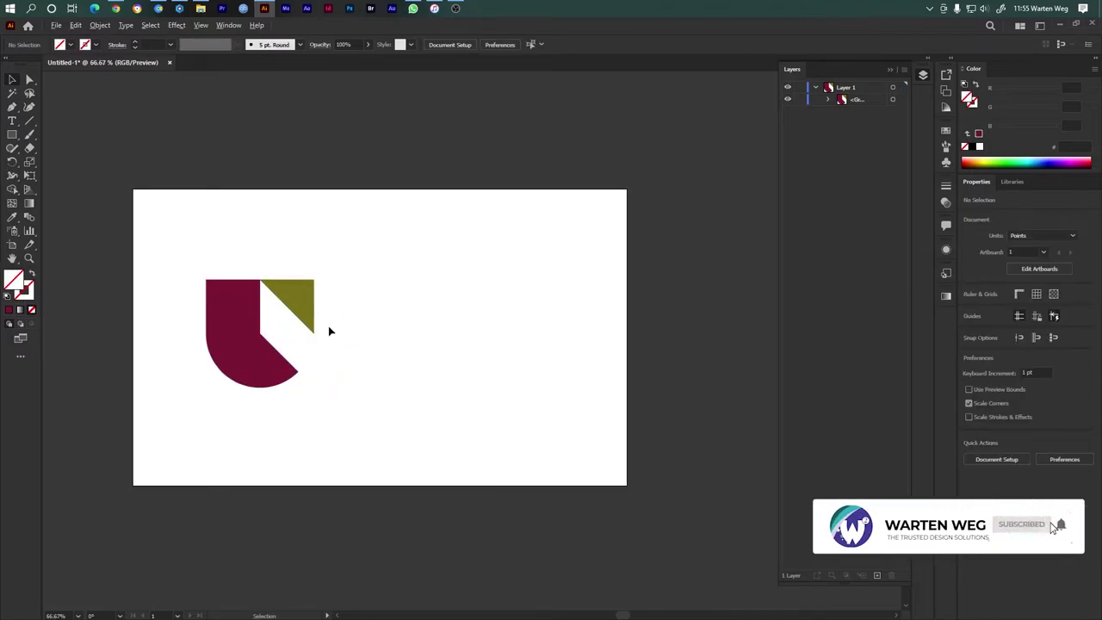
scroll(328, 330, "up", 1)
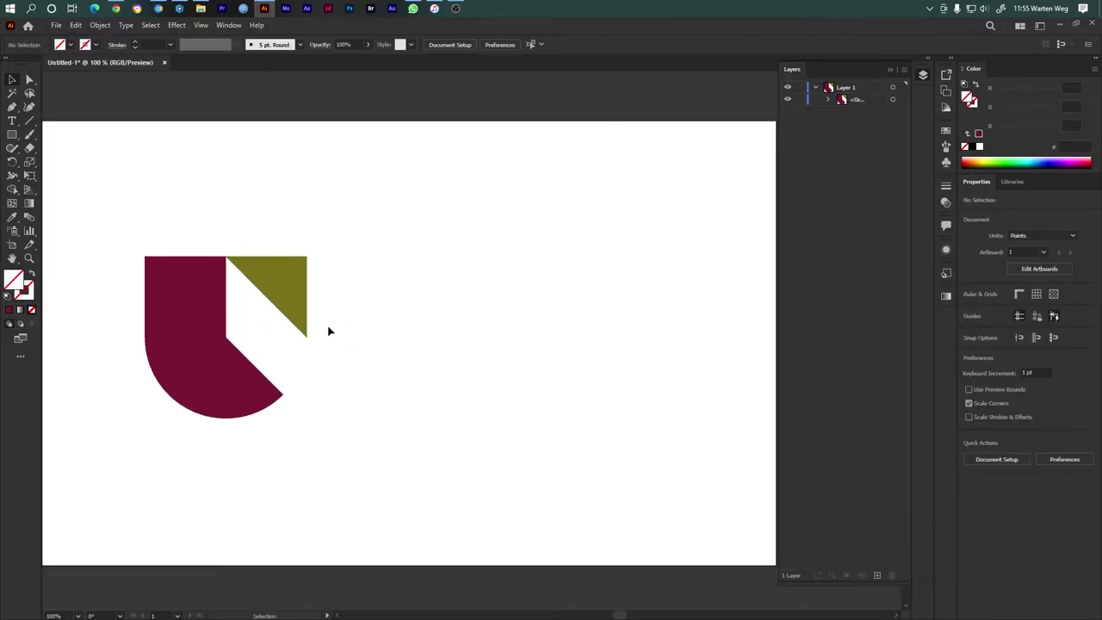
Step: Add a text line reading 'Universal' beside the monogram
key("t")
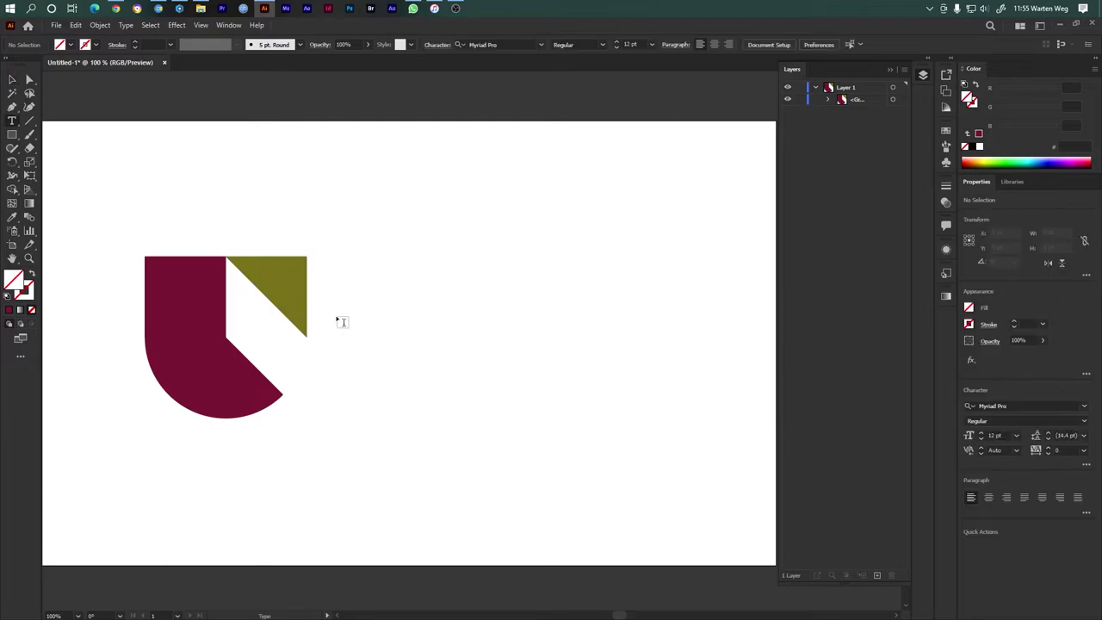
left_click(338, 303)
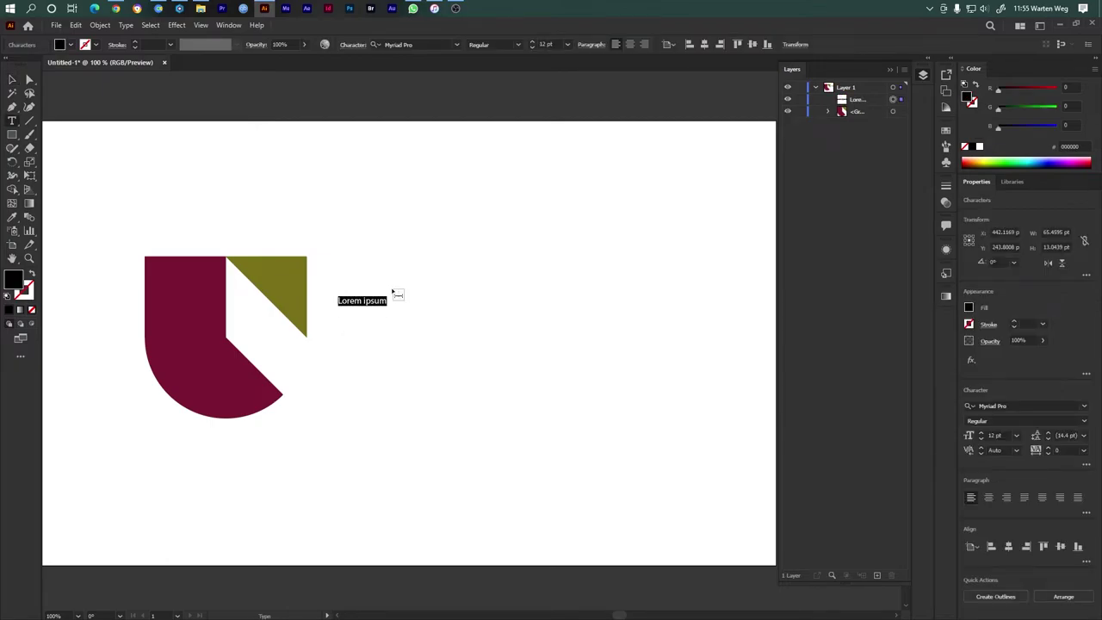
type("U")
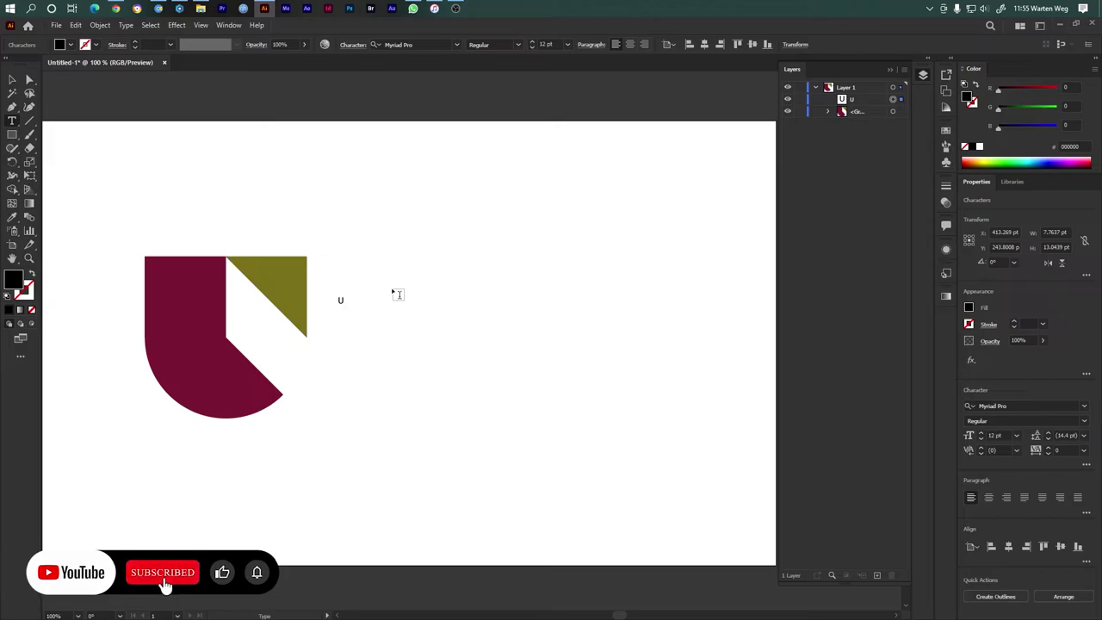
type("n")
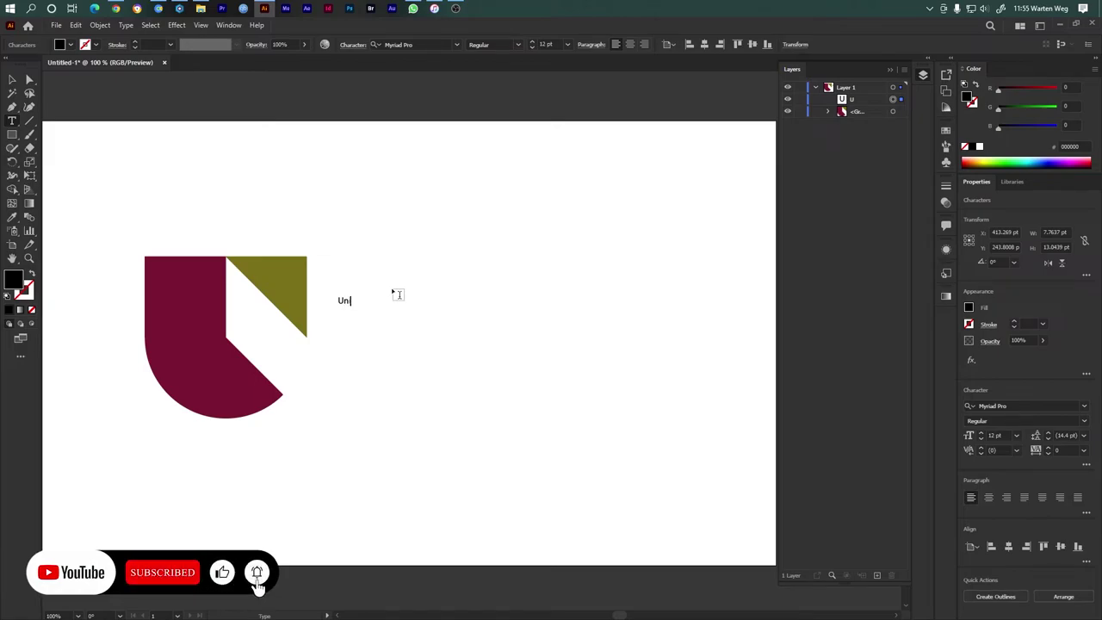
type("ity")
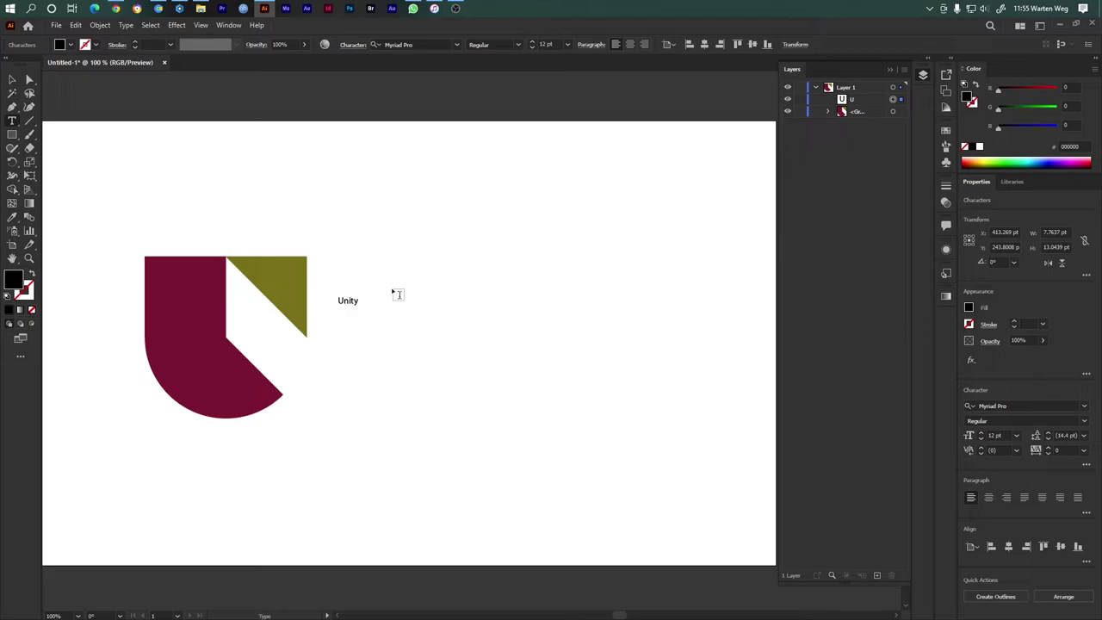
key("BackSpace")
key("BackSpace")
type("n")
Step: Enlarge the Universal text to headline size and place it beside the monogram
left_click(12, 80)
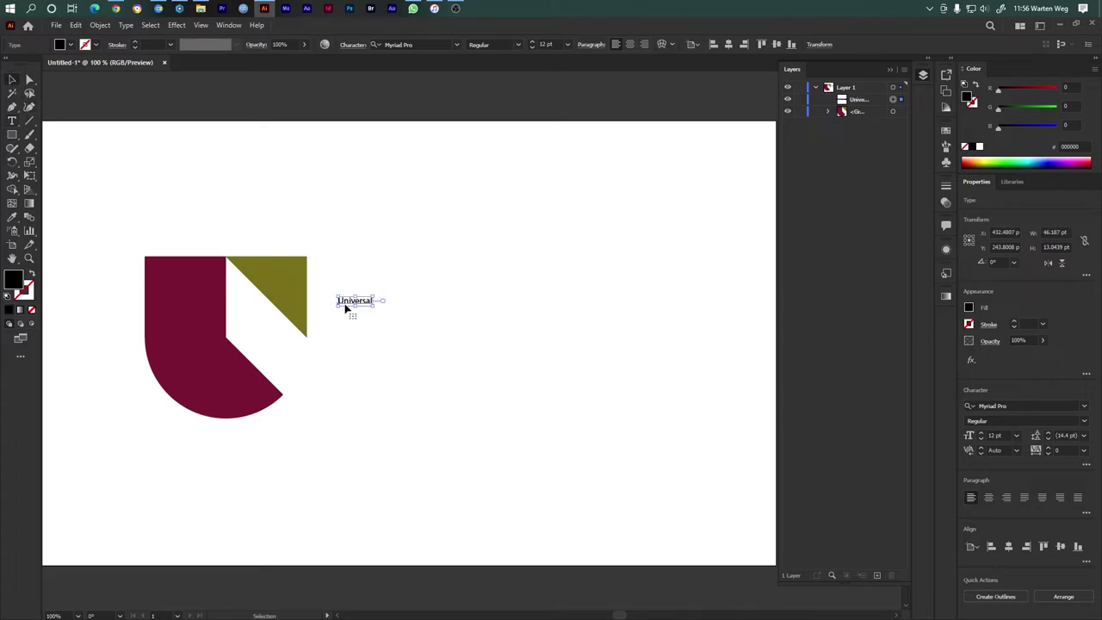
left_click_drag(374, 307, 690, 517)
left_click_drag(461, 370, 438, 393)
Step: Replace the lower copied 'Universal' line's text with 'Commerce'
key("t")
left_click(436, 390)
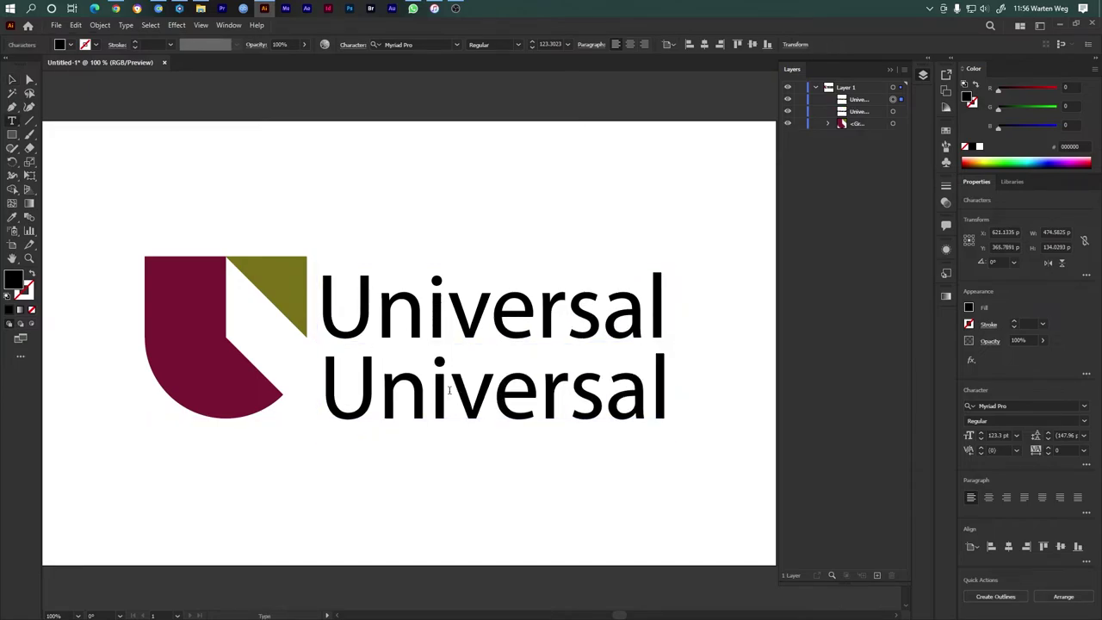
double_click(445, 391)
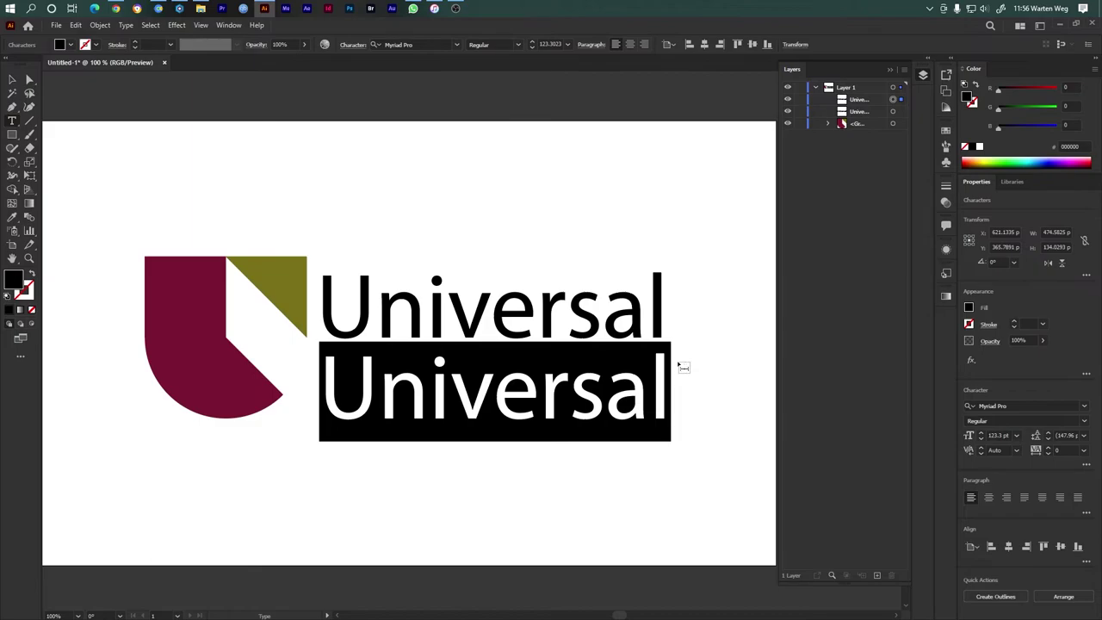
type("Comme")
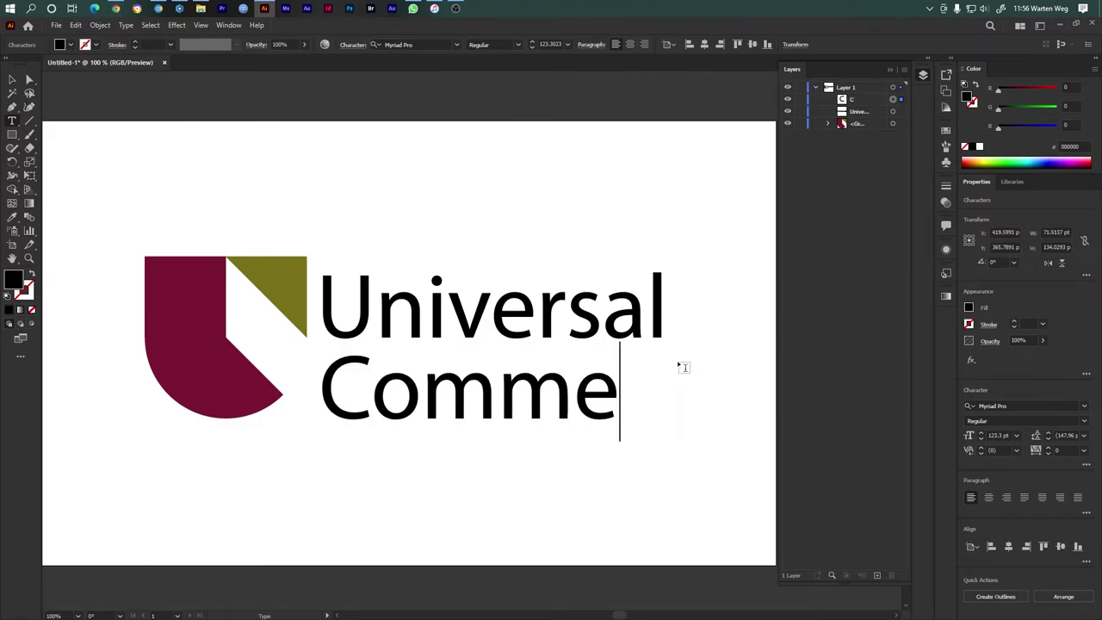
type("rce")
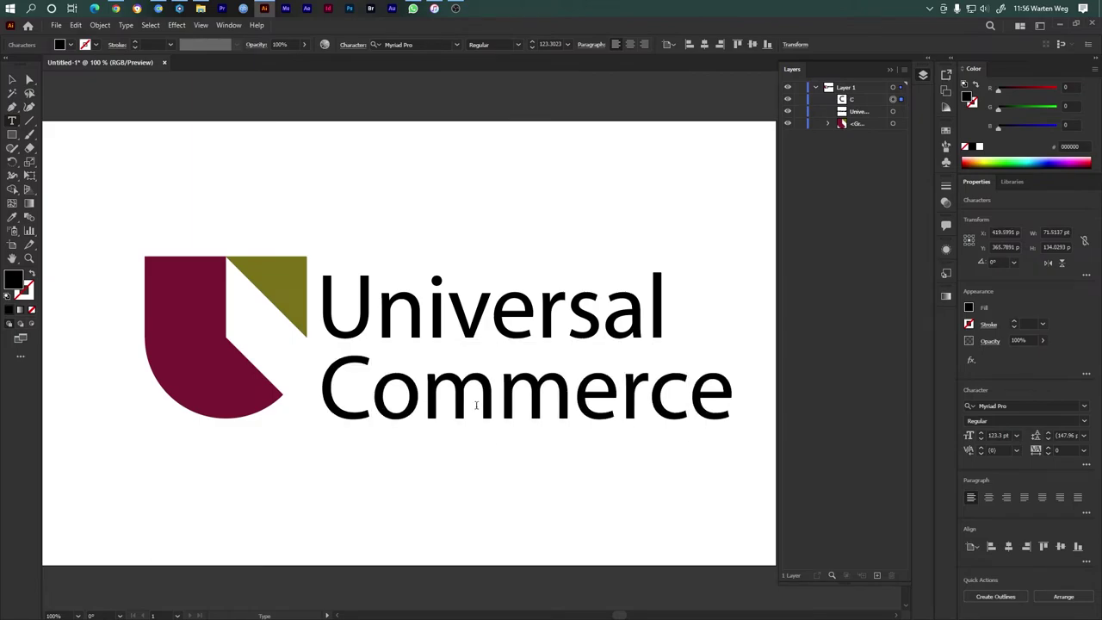
left_click(13, 81)
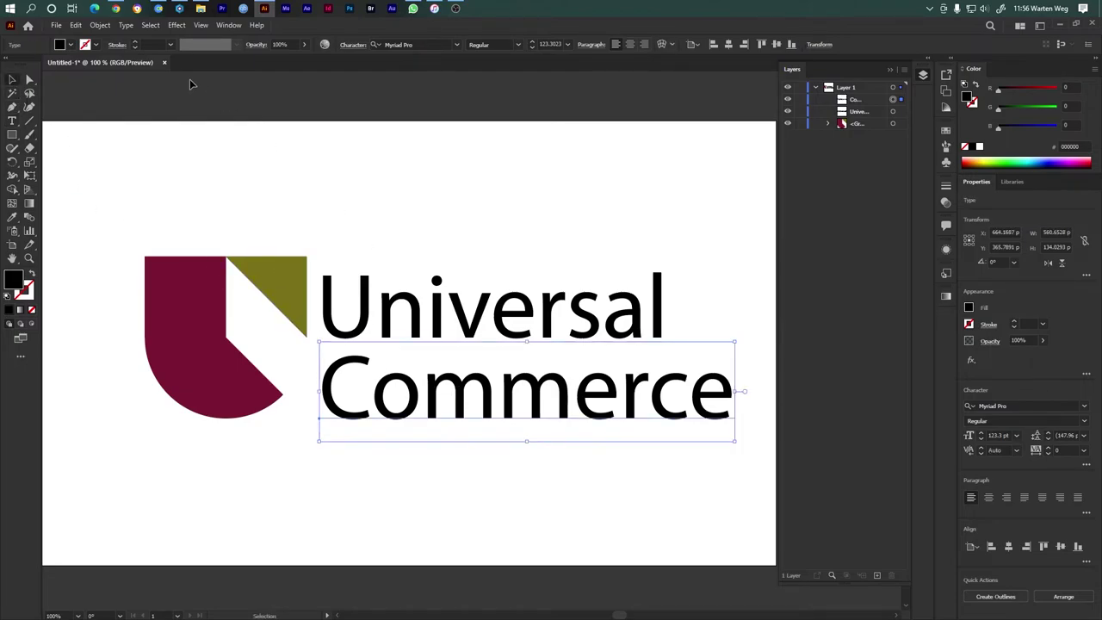
Step: Change the Commerce text to UPPERCASE via Type > Change Case
left_click(100, 25)
mouse_move(126, 25)
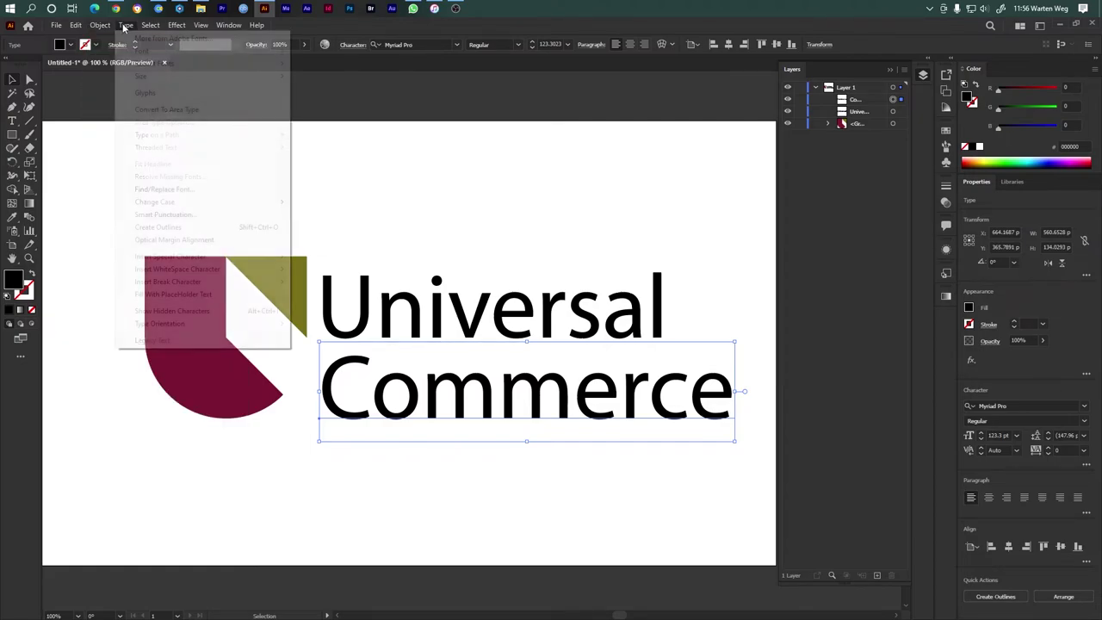
mouse_move(237, 203)
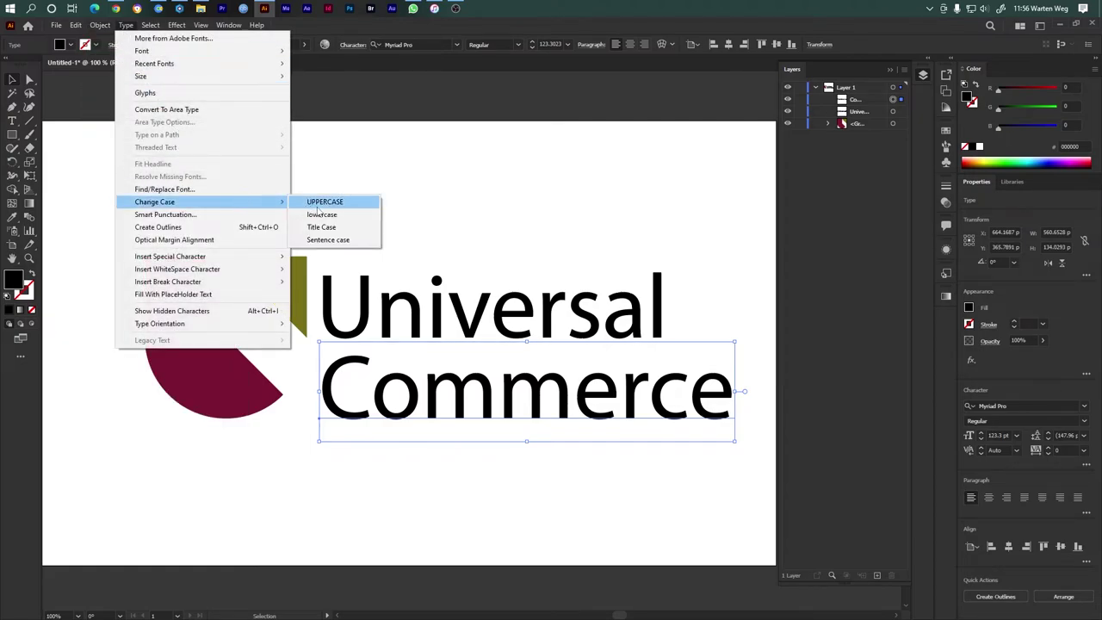
left_click(318, 210)
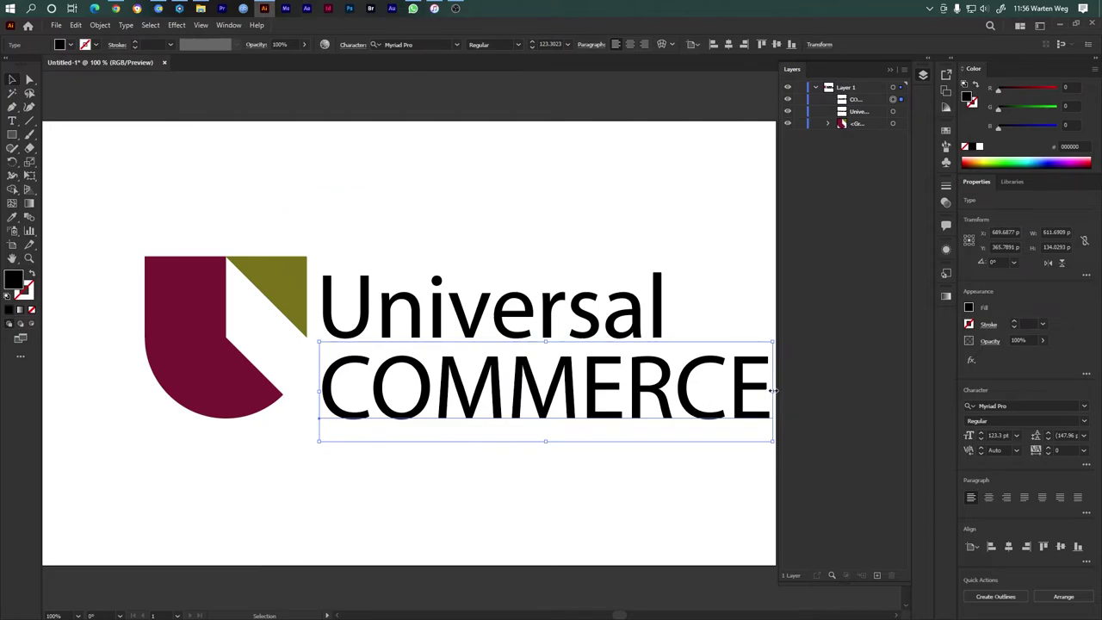
Step: Set COMMERCE in Raleway, shrink it, and tuck it just under Universal
left_click_drag(773, 390, 669, 391)
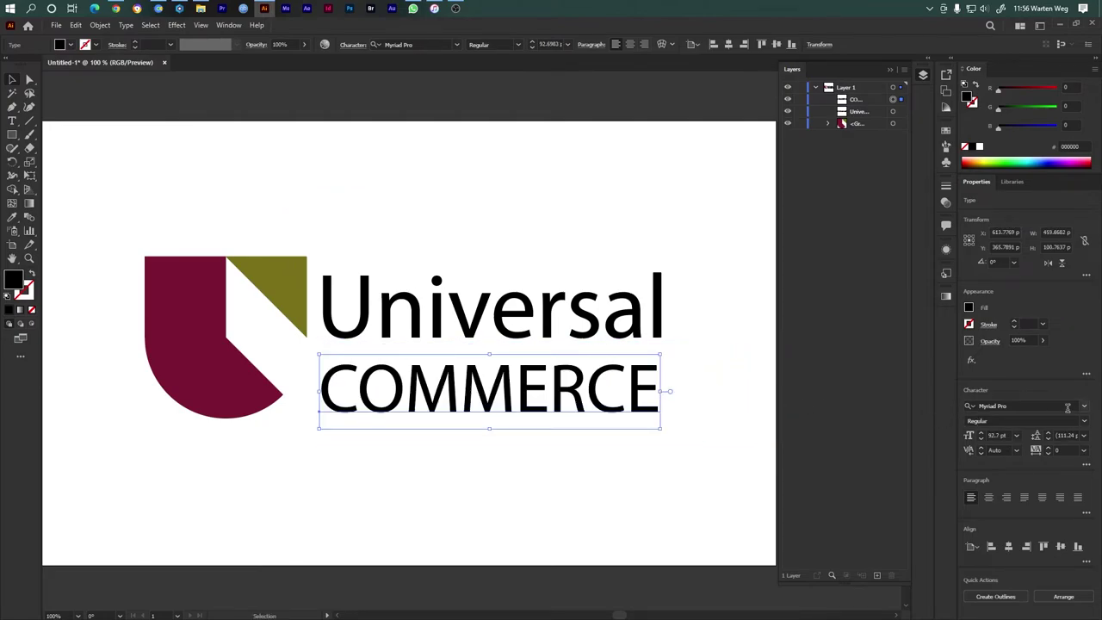
left_click(1084, 408)
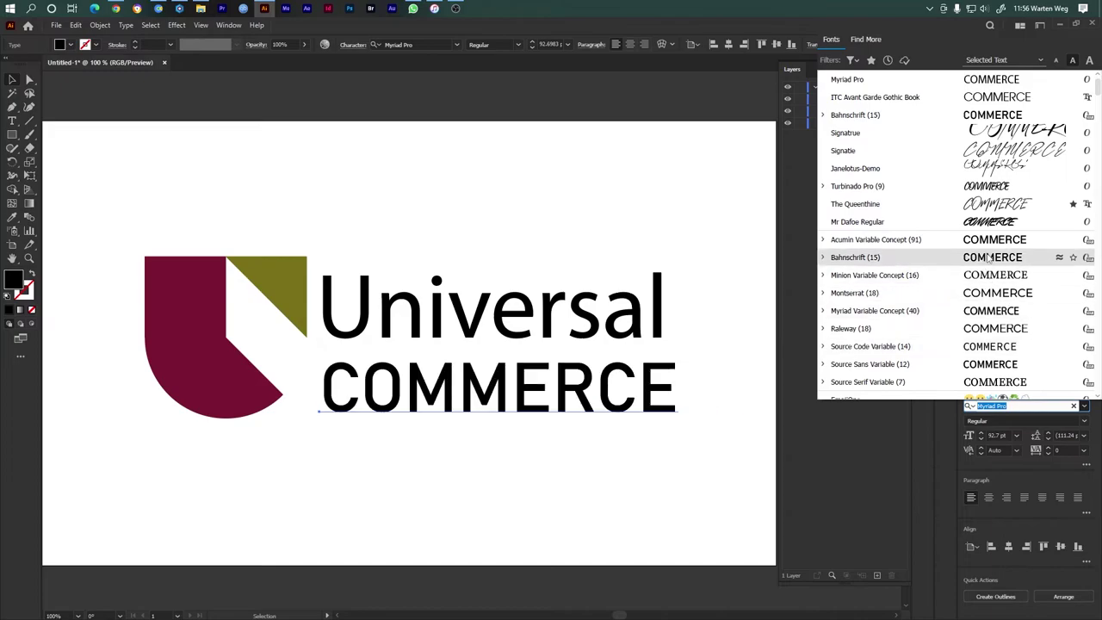
left_click(999, 328)
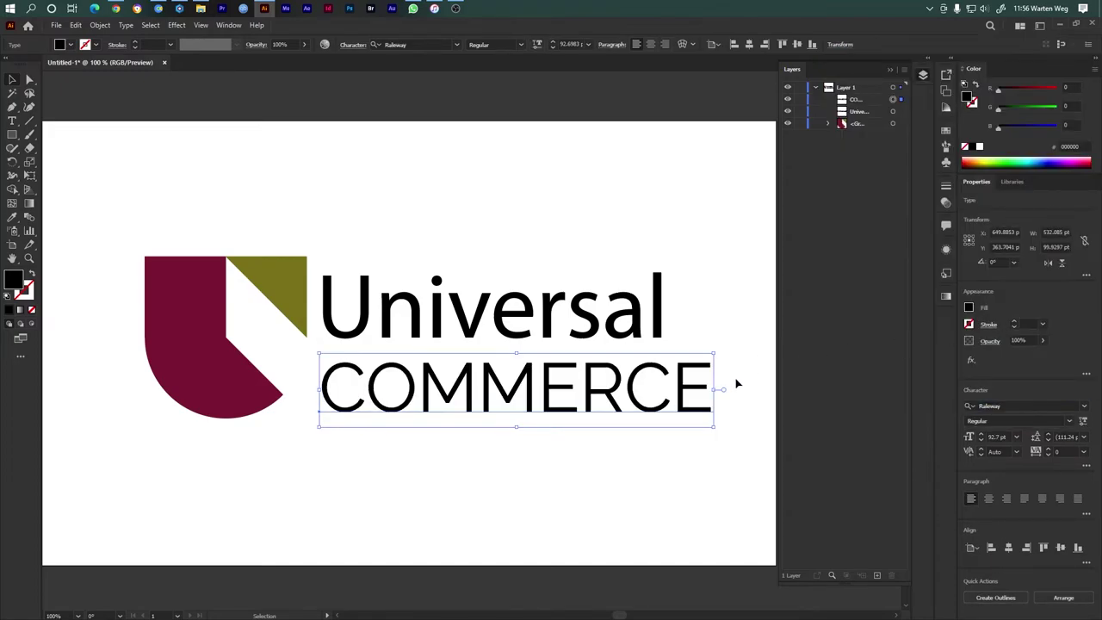
left_click_drag(714, 390, 619, 390)
left_click_drag(409, 385, 420, 368)
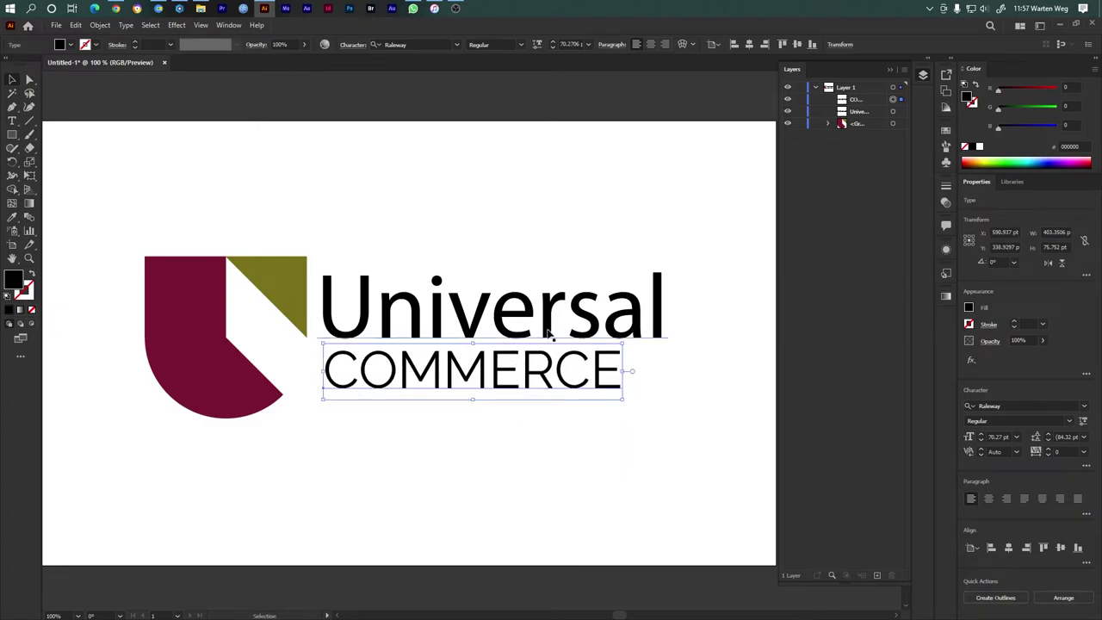
Step: Set the Universal text in the Bahnschrift font
left_click(548, 334)
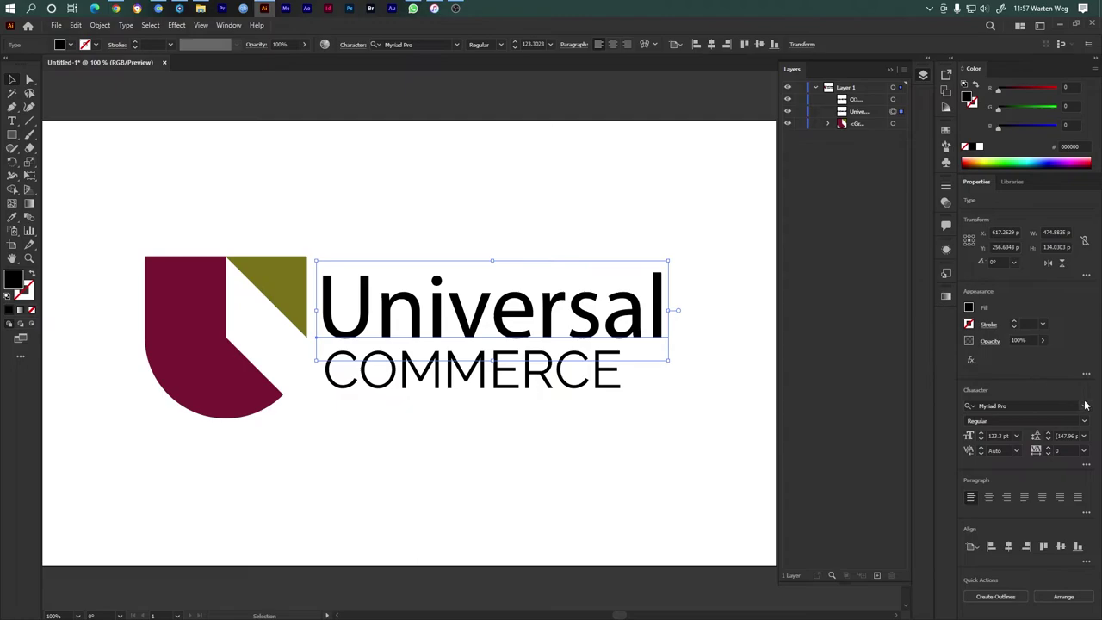
left_click(1085, 406)
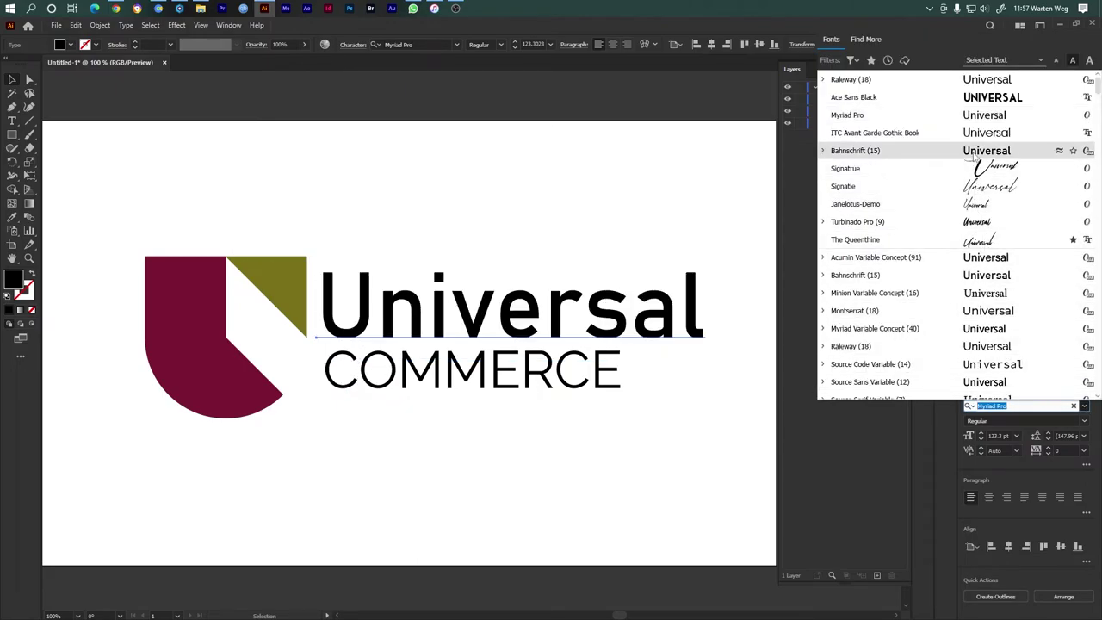
left_click(971, 153)
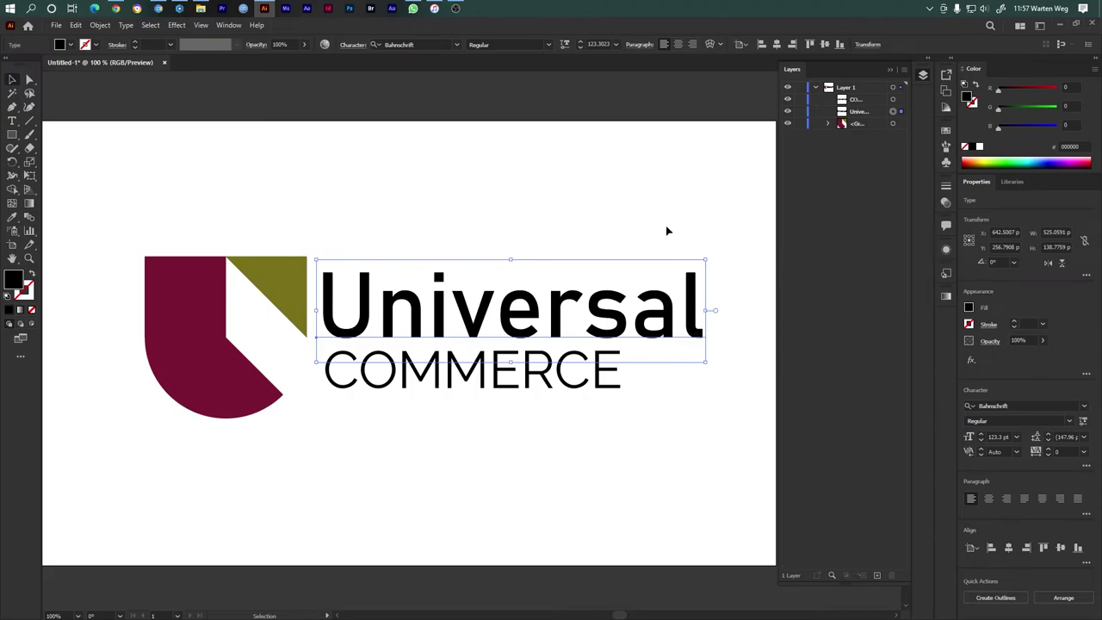
Step: Duplicate both text lines below the logo and hide the copies in Layers
left_click_drag(668, 229, 518, 521)
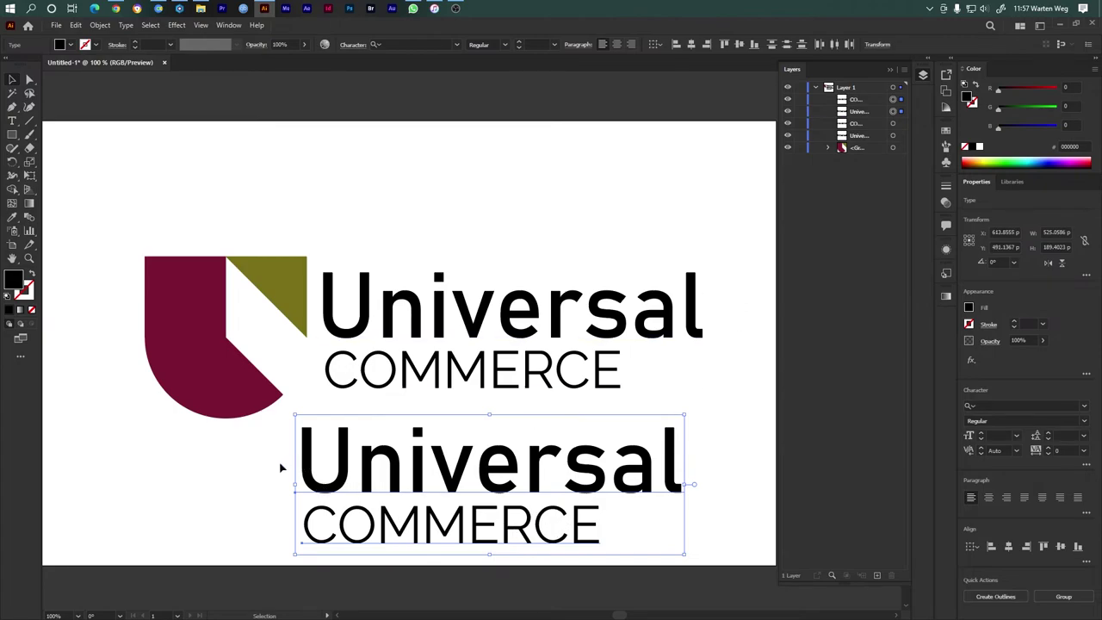
left_click(266, 485)
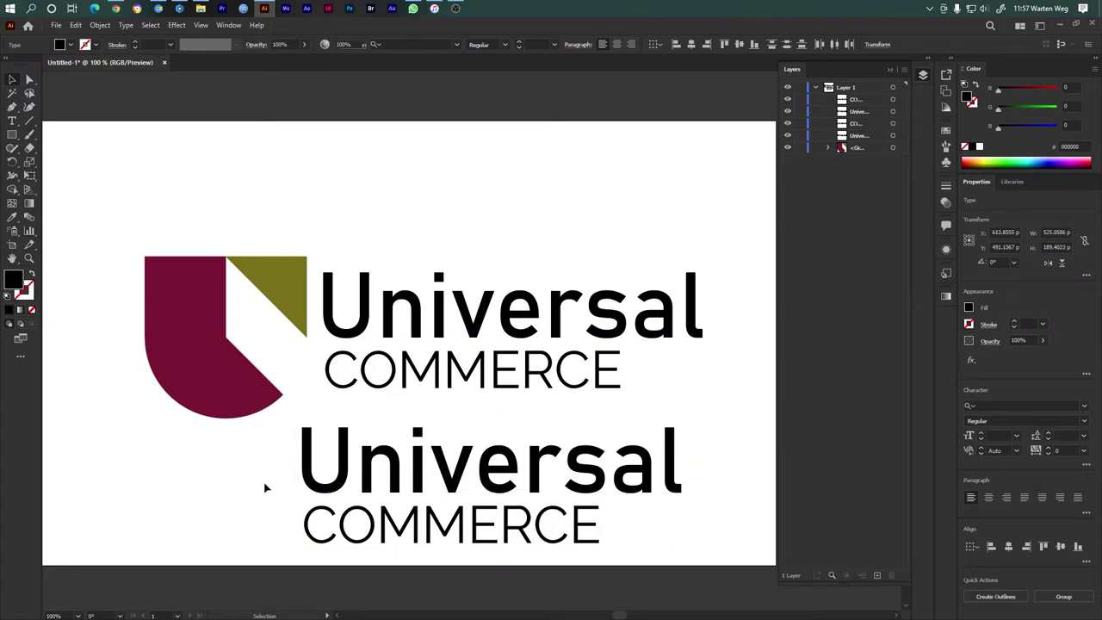
left_click(339, 486)
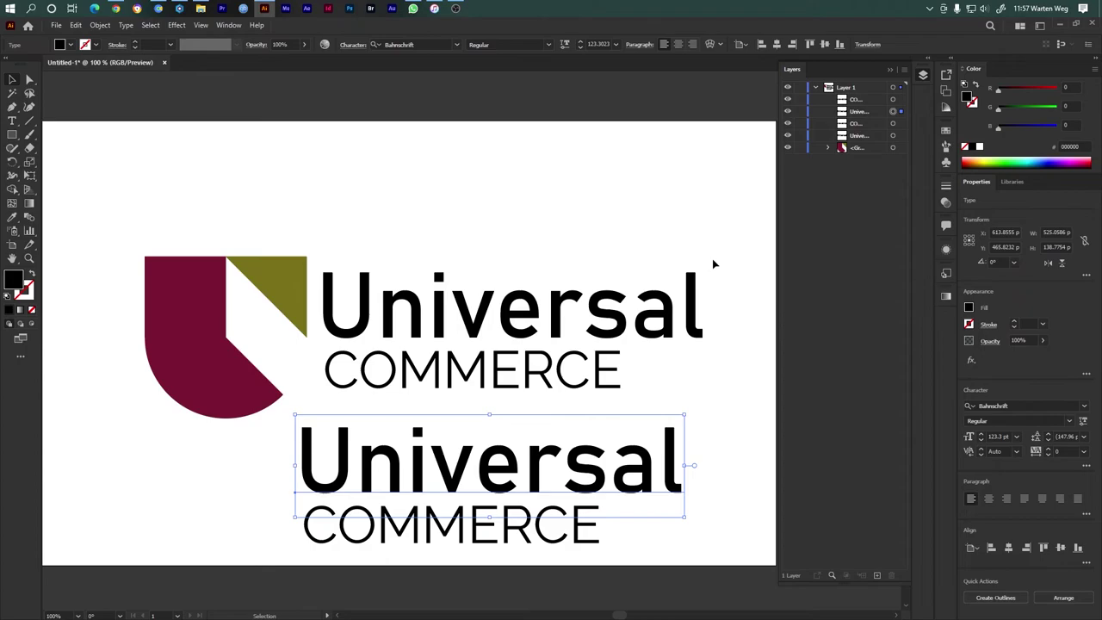
left_click_drag(713, 264, 464, 405)
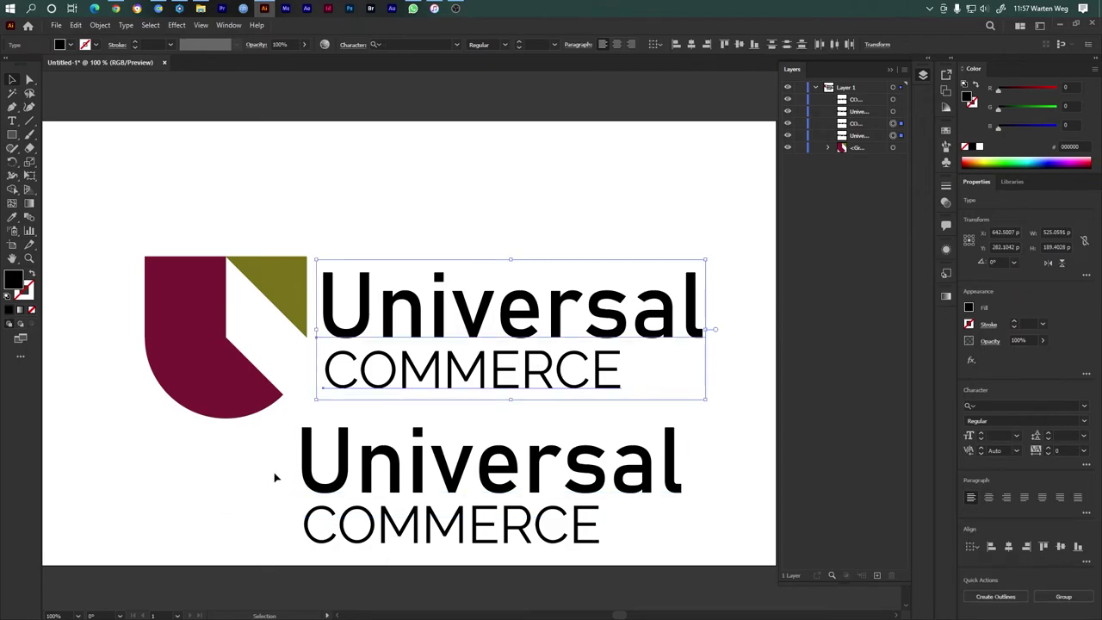
left_click_drag(280, 480, 419, 541)
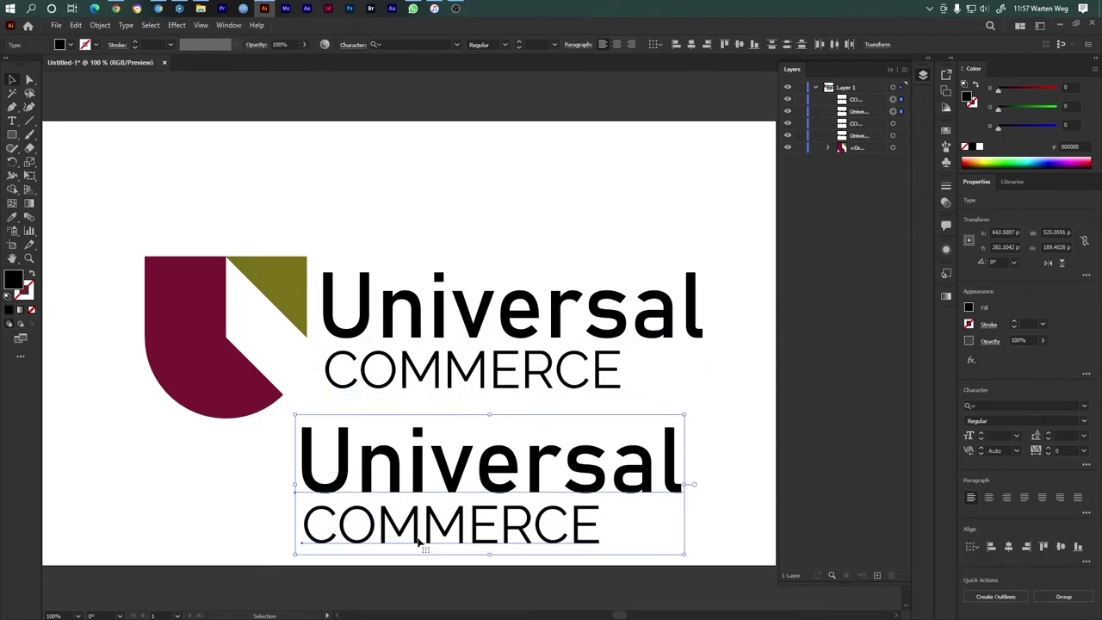
left_click(787, 111)
left_click(788, 99)
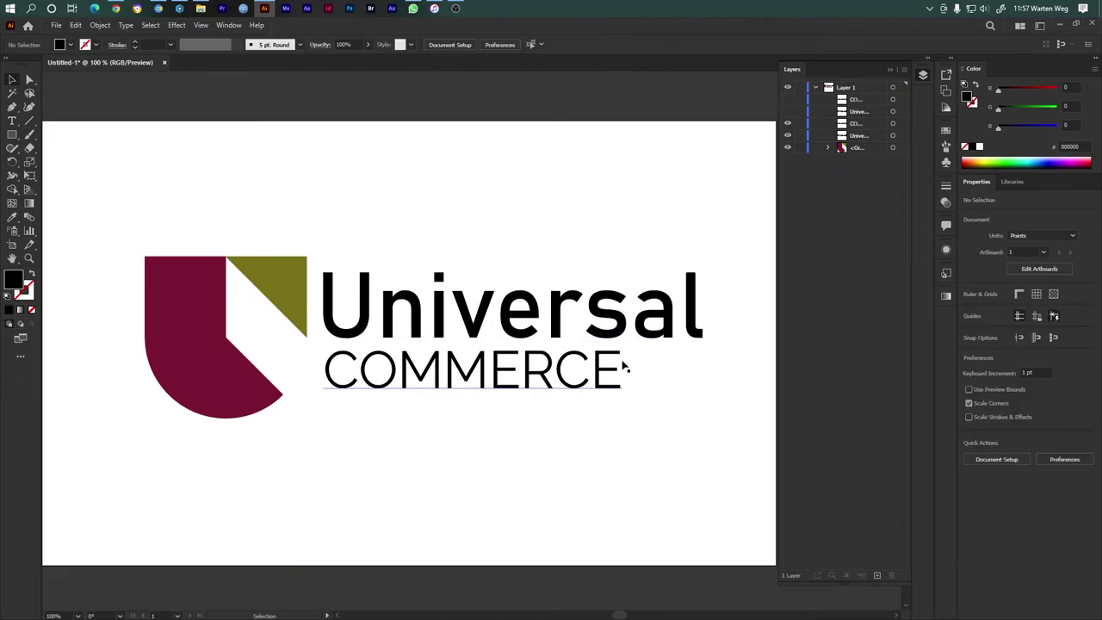
left_click_drag(623, 249, 492, 400)
Step: Convert the Universal and COMMERCE text to outlines
right_click(497, 380)
left_click(561, 215)
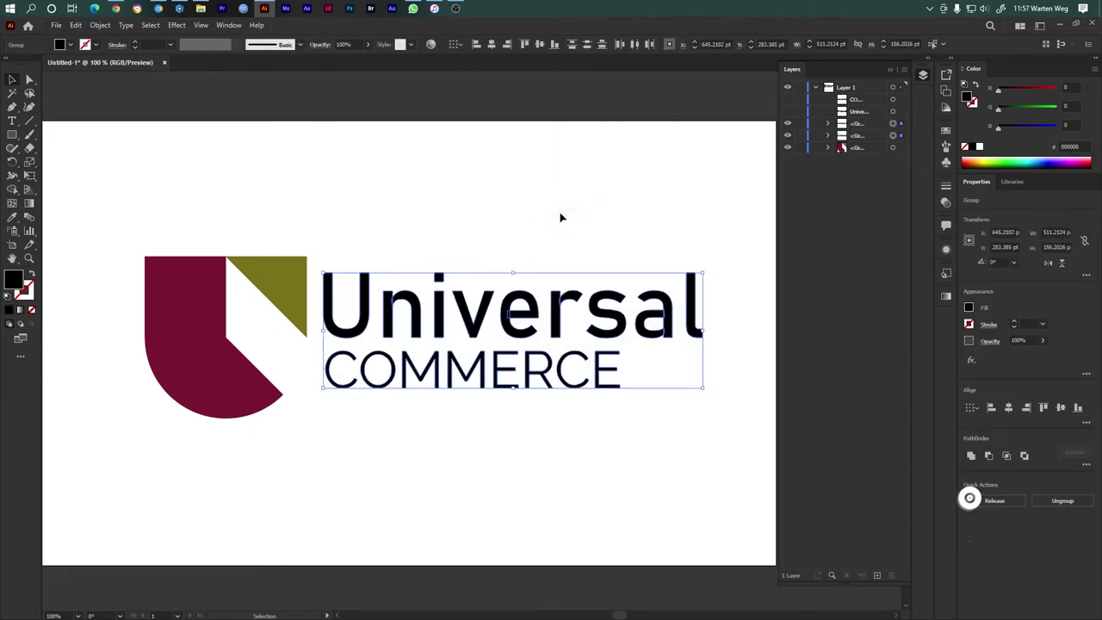
left_click(530, 242)
left_click_drag(529, 241, 423, 428)
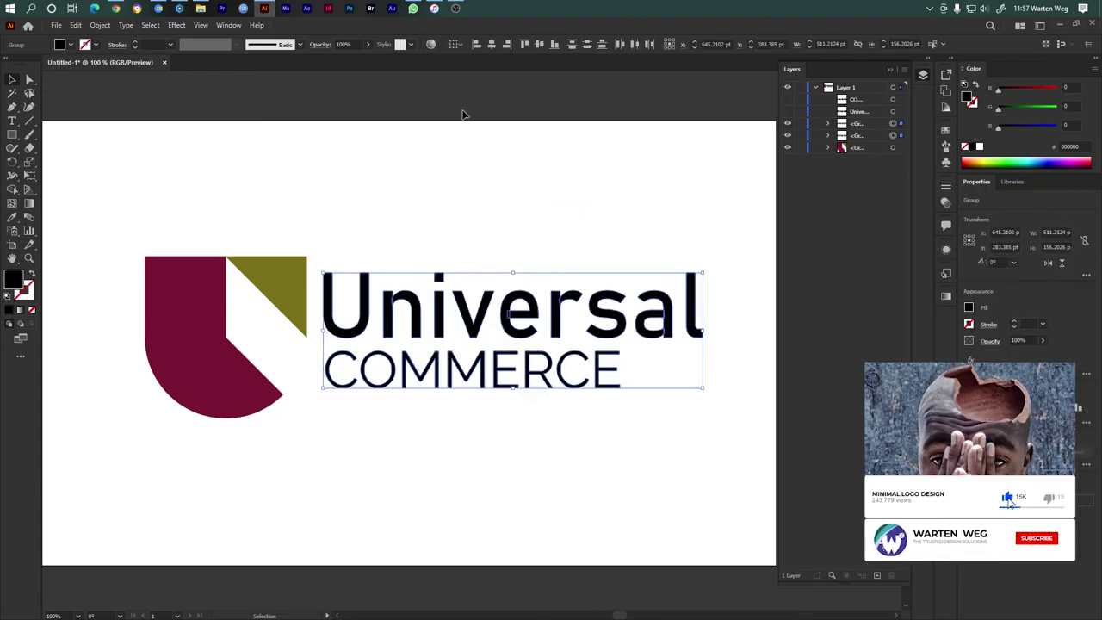
left_click(348, 463)
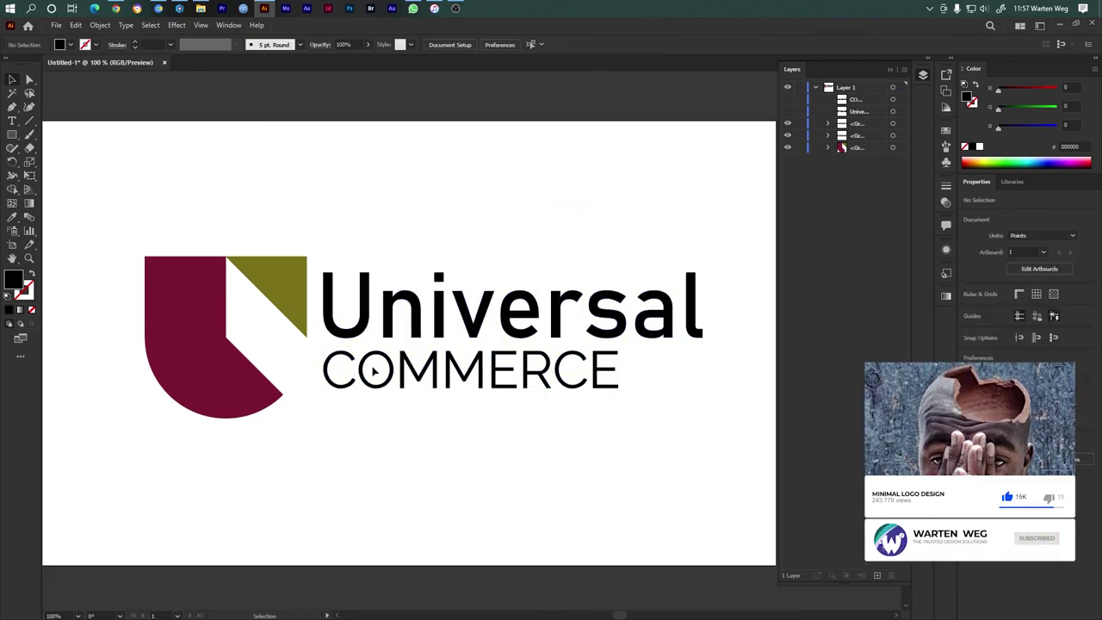
Step: Fill Universal with the icon's maroon and COMMERCE with the triangle's olive
left_click(334, 293)
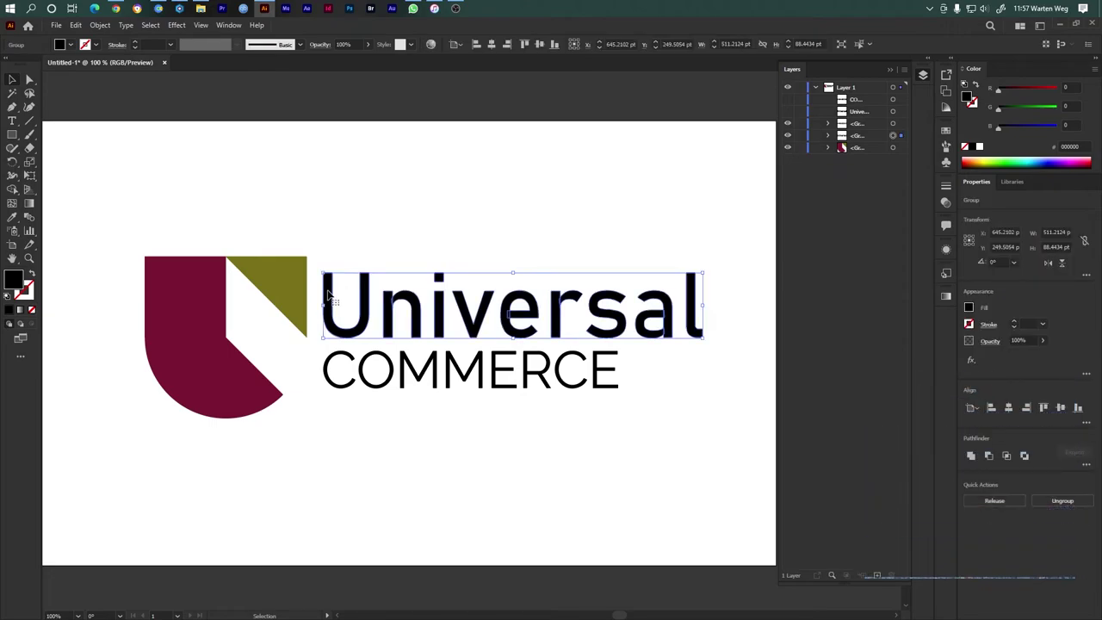
key("i")
left_click(229, 364)
key("v")
left_click(362, 368)
key("i")
left_click(296, 278)
Step: Group the two outlined words and select the whole logo including the icon
key("ctrl+shift+a")
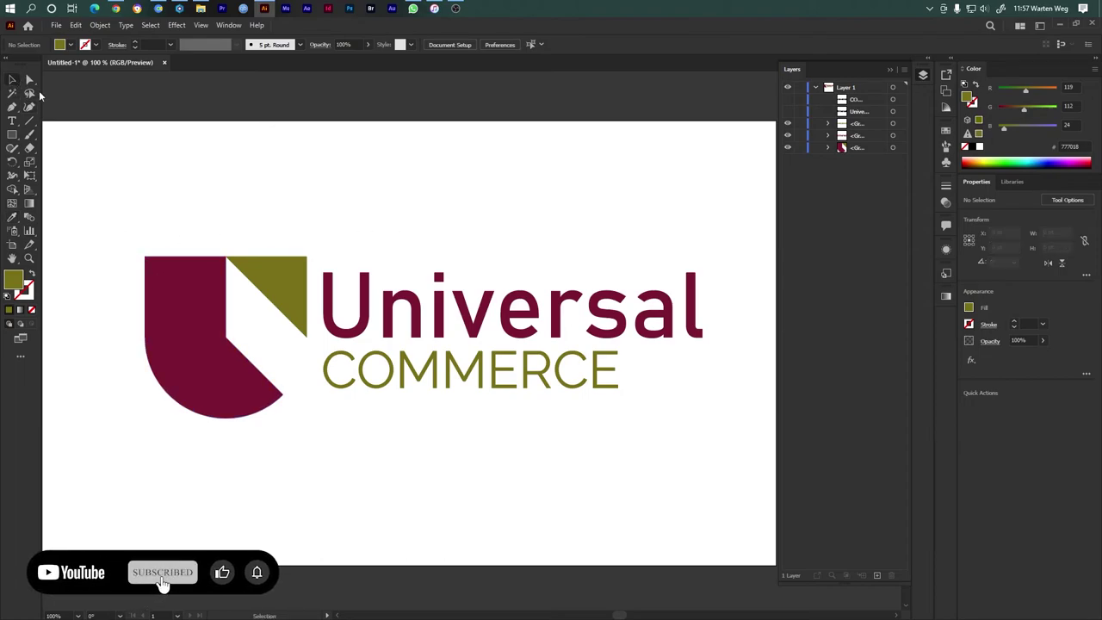
key("v")
left_click_drag(623, 271, 409, 416)
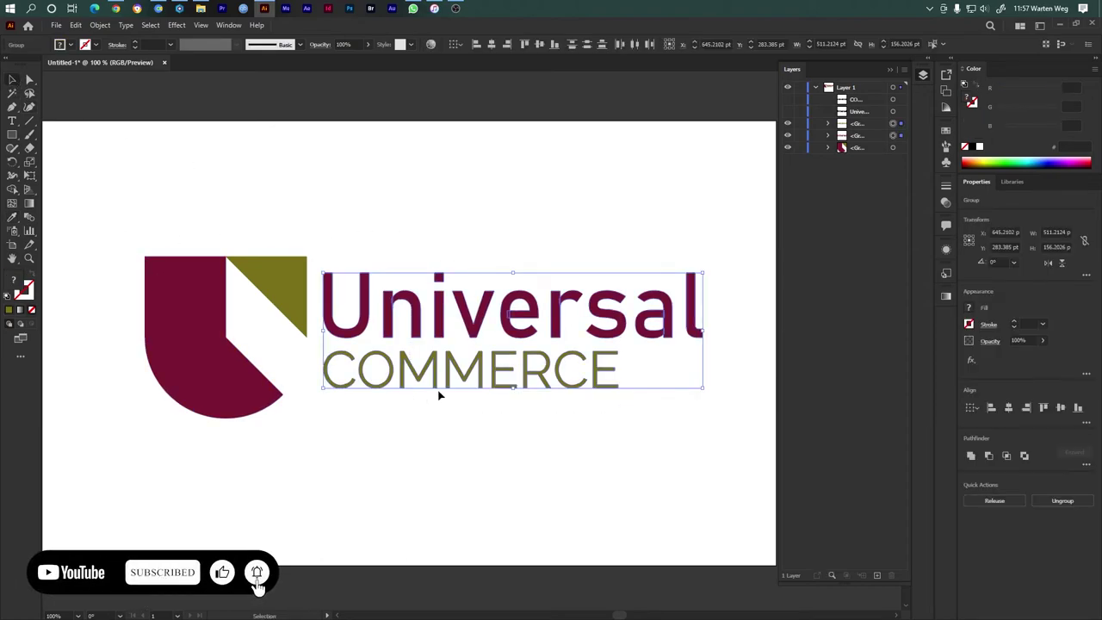
key("ctrl+g")
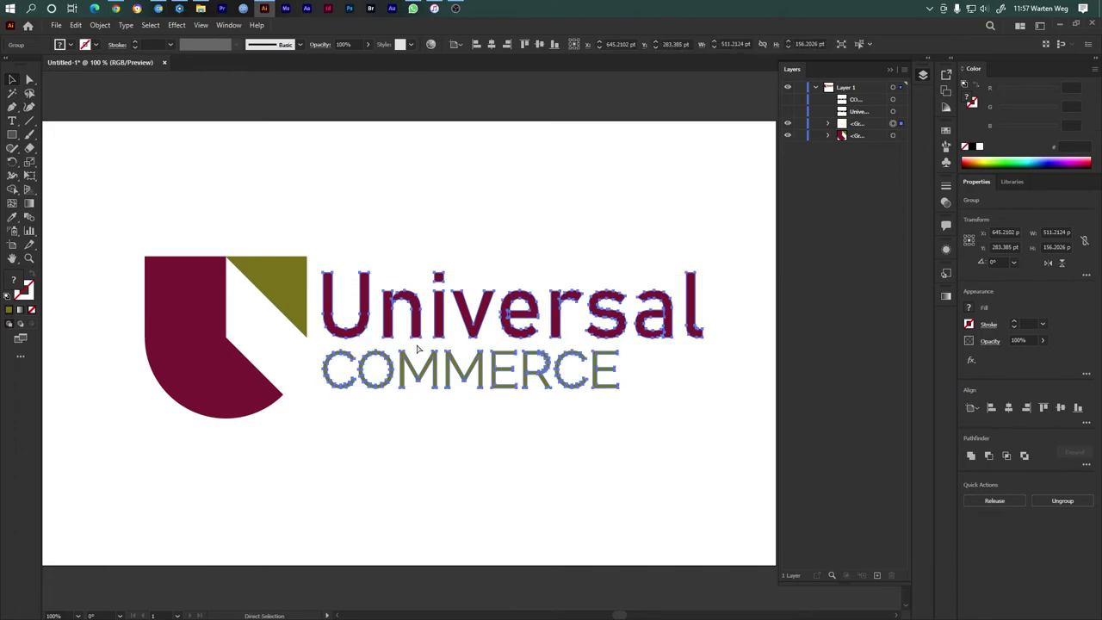
left_click_drag(219, 224, 454, 399)
Step: Vertically centre the text on the icon and shift the logo left
left_click(536, 48)
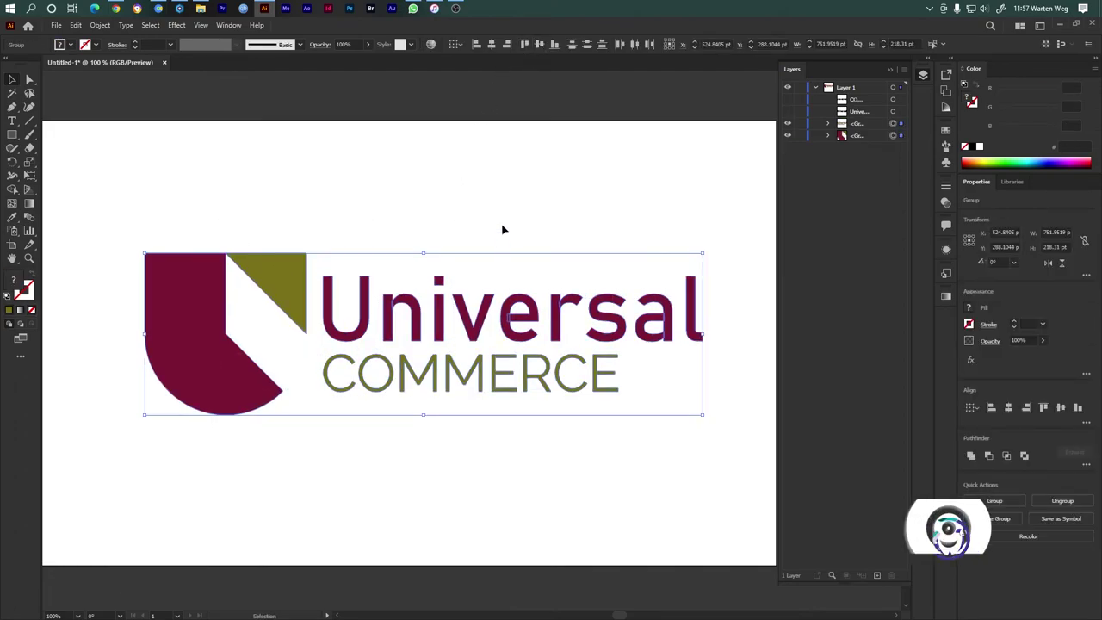
scroll(363, 385, "down", 2)
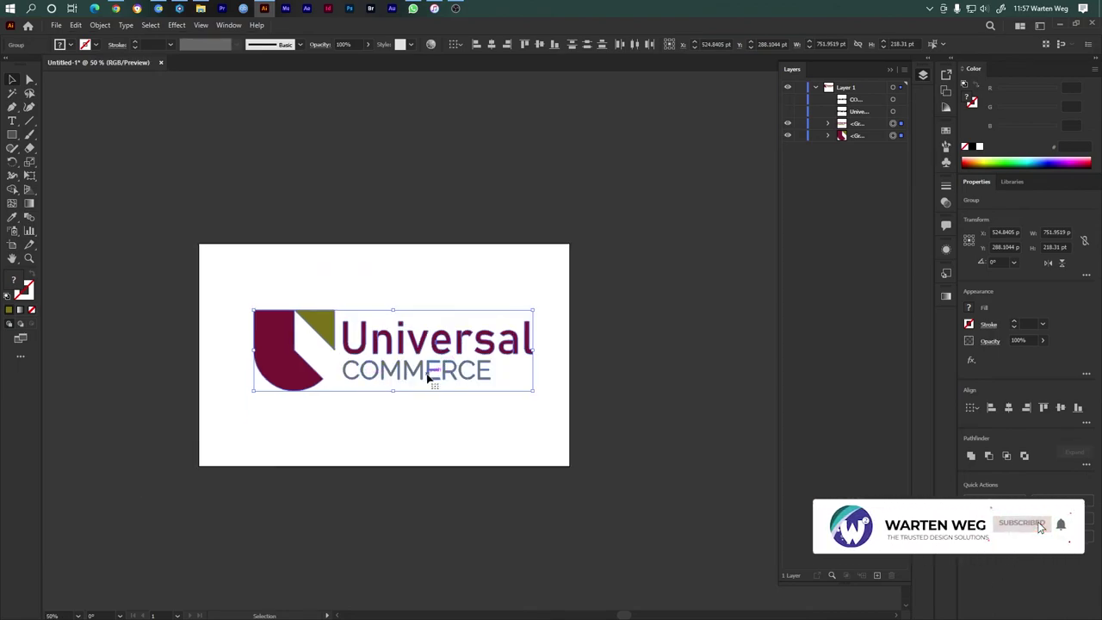
left_click_drag(300, 366, 283, 312)
Step: Draw an olive rectangle across the artboard's bottom and send it to the back
left_click(13, 135)
left_click_drag(198, 465, 569, 372)
left_click_drag(850, 103, 859, 158)
key("v")
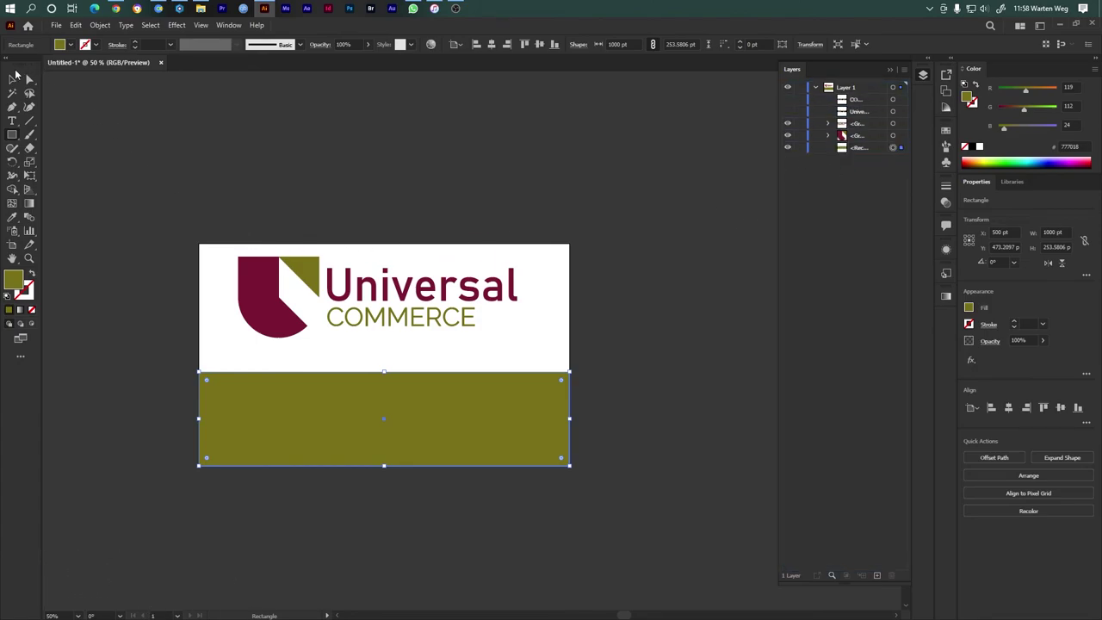
Step: Group the logo and place a smaller white copy on the olive rectangle
left_click_drag(215, 251, 445, 339)
right_click(408, 317)
left_click(438, 405)
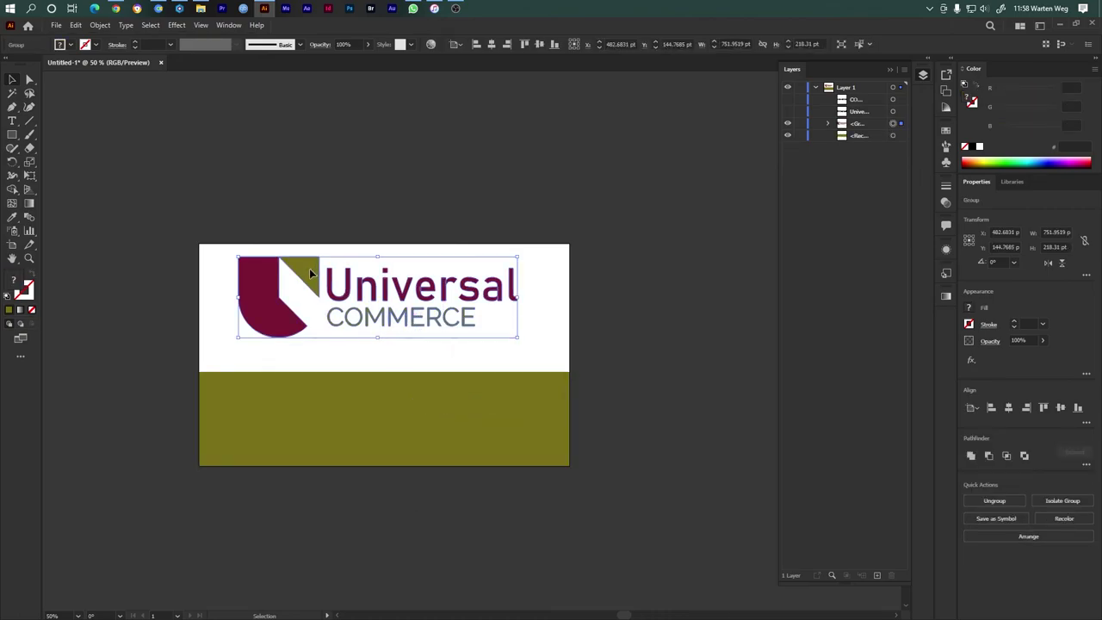
left_click_drag(311, 276, 327, 397)
left_click_drag(393, 378, 377, 416)
key("i")
left_click(239, 344)
left_click(438, 198, "ctrl")
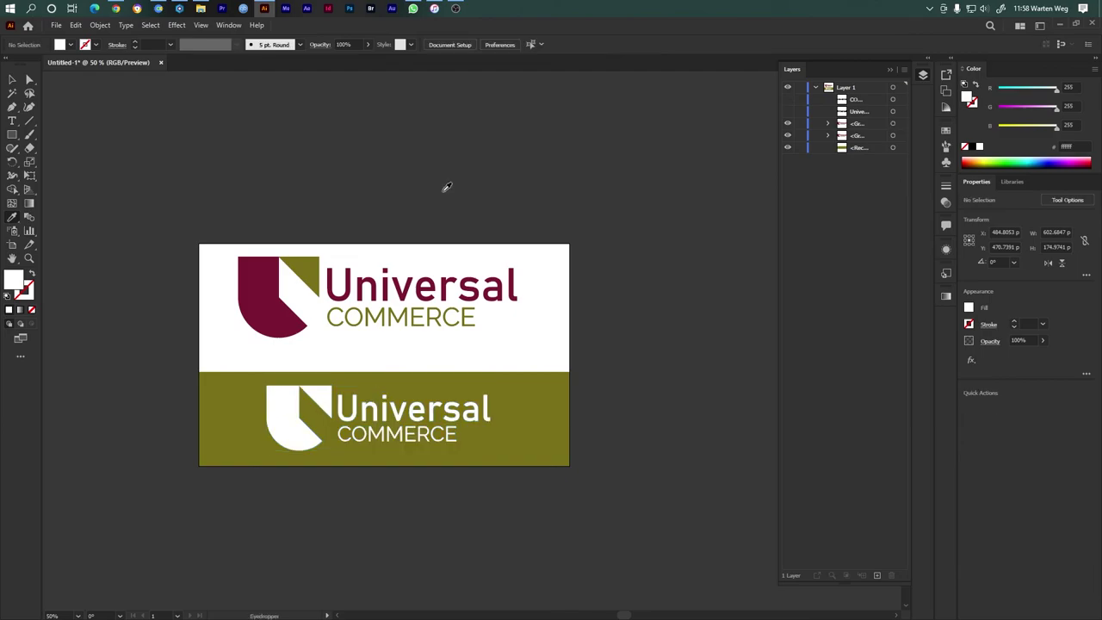
scroll(390, 430, "up", 1)
scroll(389, 431, "up", 1)
scroll(388, 431, "down", 1)
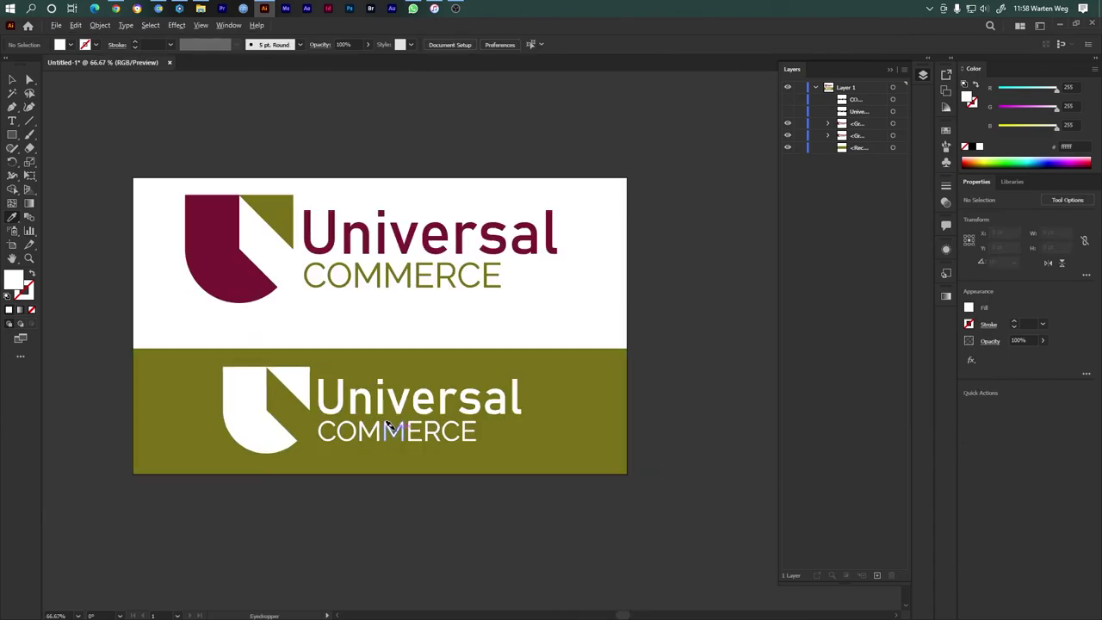
left_click(12, 80)
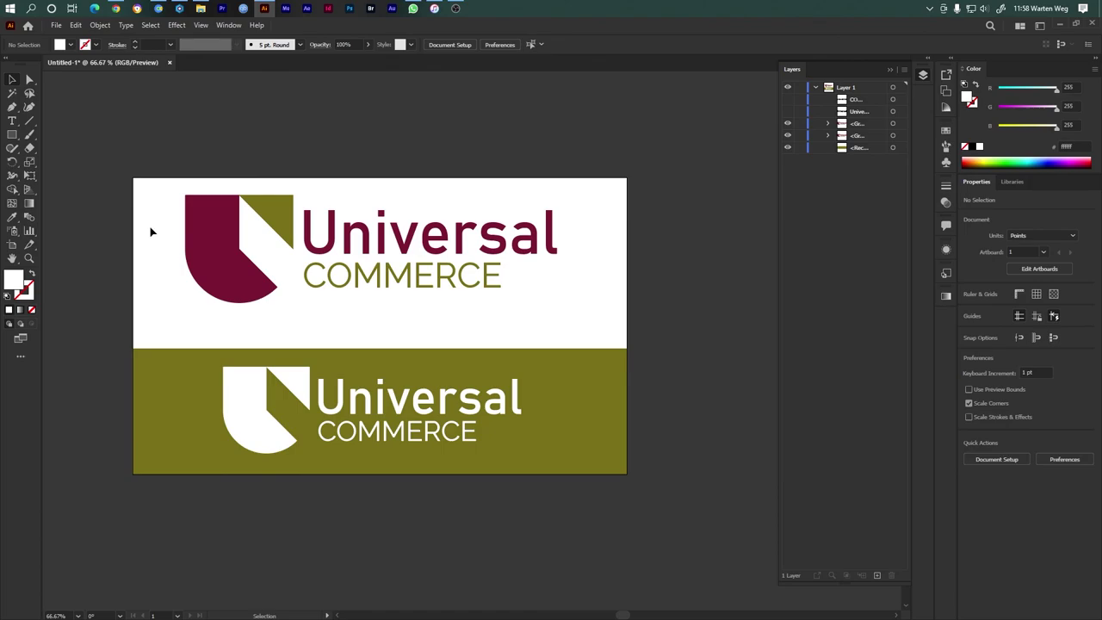